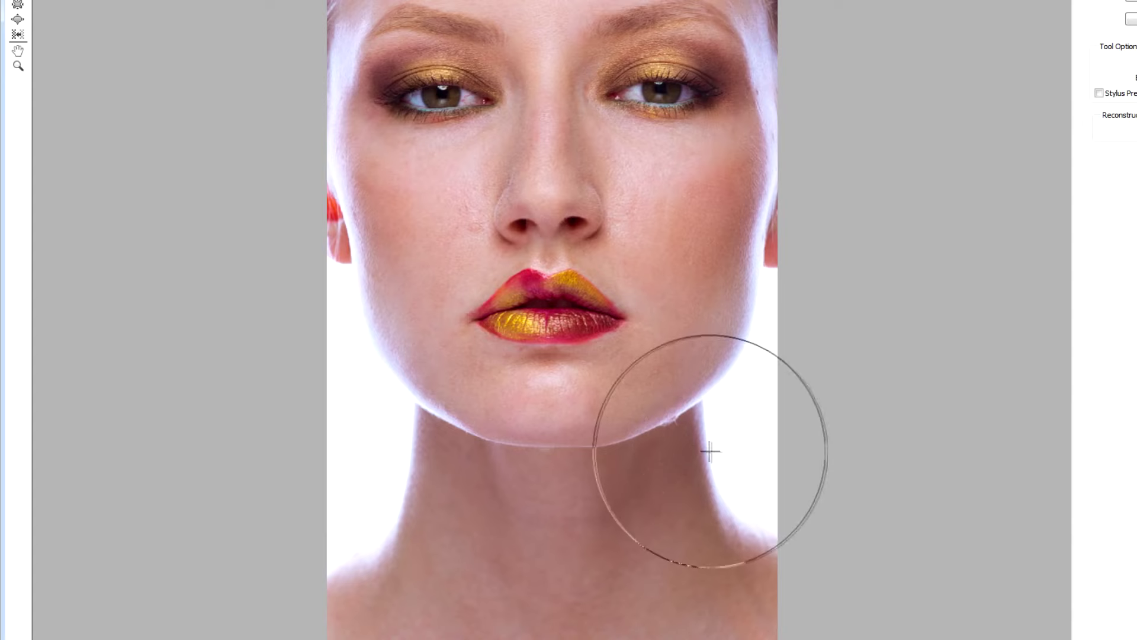
- Refine the nose, jaw and neck contours in Liquify, resizing the brush to suit each area
key(bracketleft)
key(bracketleft)
key(bracketleft)
key(bracketleft)
key(bracketleft)
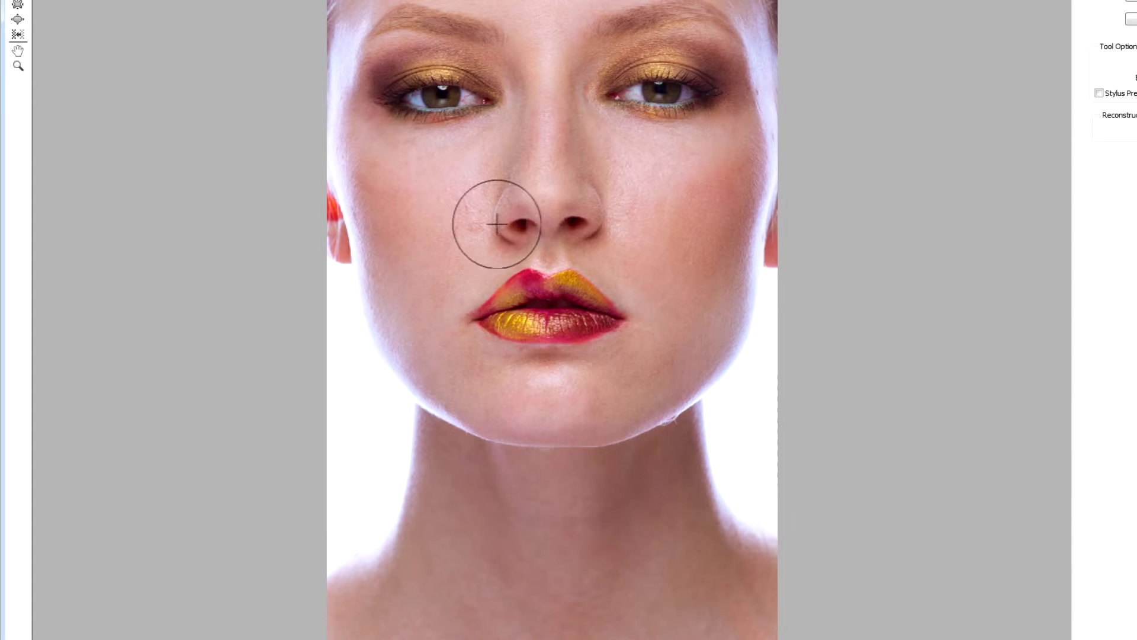
key(bracketright)
key(bracketright)
key(bracketright)
key(bracketright)
key(bracketright)
key(bracketright)
key(bracketright)
key(bracketleft)
key(bracketleft)
key(bracketleft)
key(bracketleft)
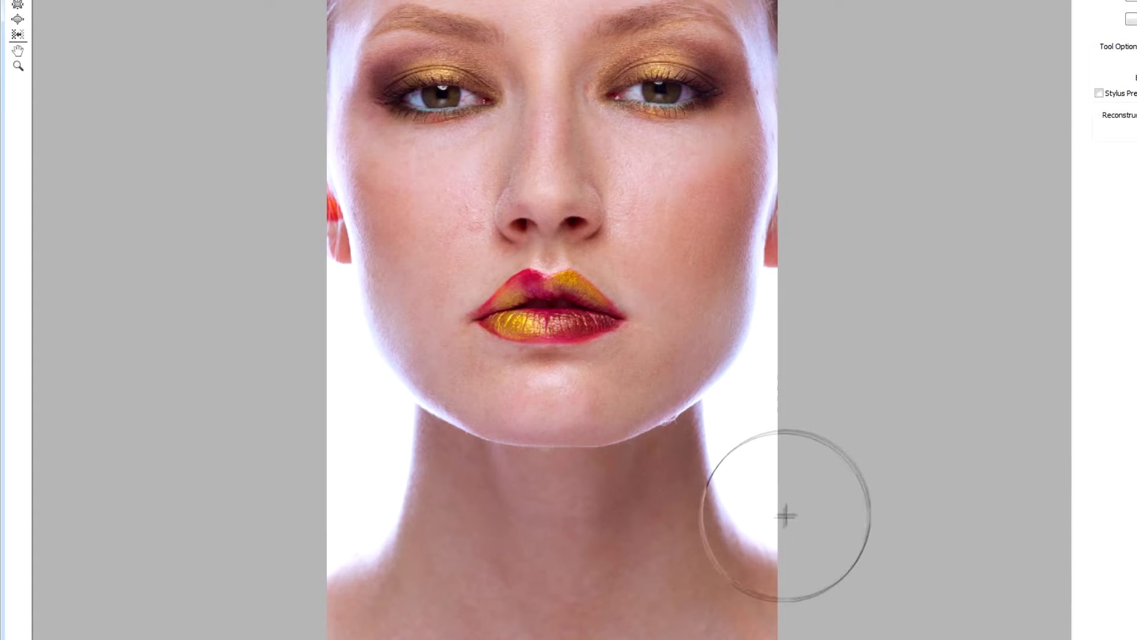
key(bracketleft)
key(bracketleft)
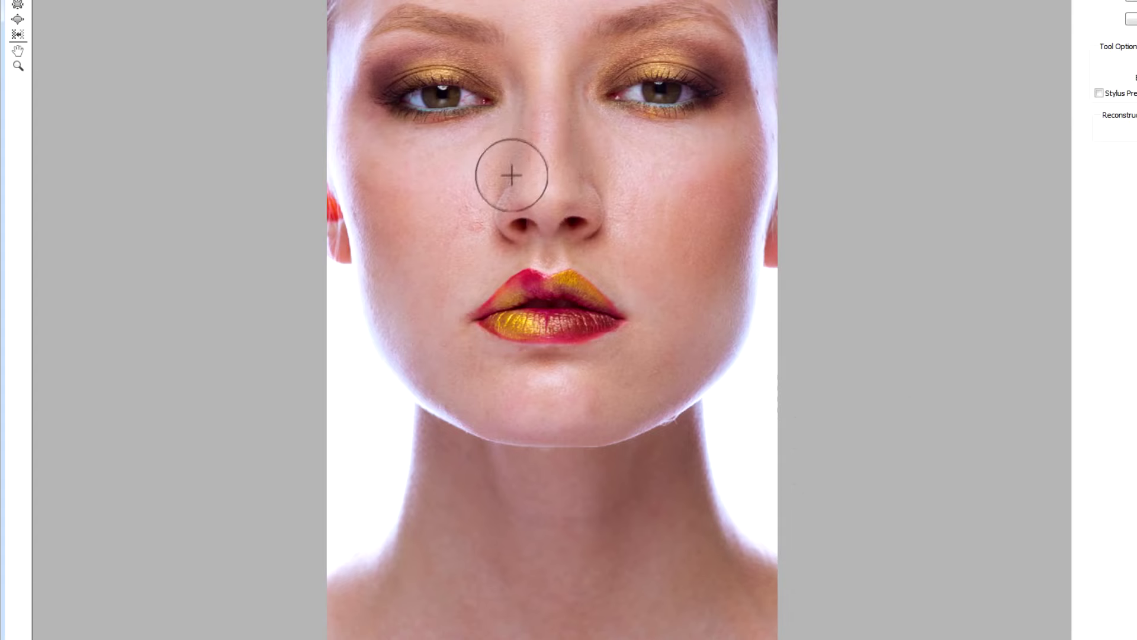
key(bracketright)
key(bracketright)
key(bracketright)
key(bracketleft)
key(bracketleft)
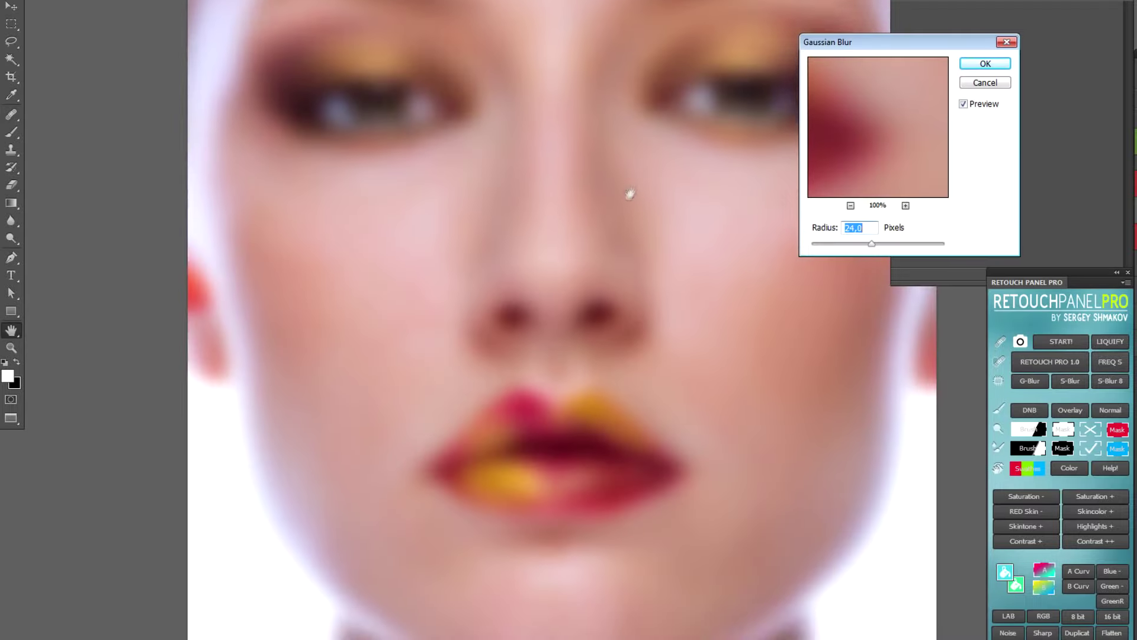
- Apply the Gaussian Blur with a 24-pixel radius
key(Return)
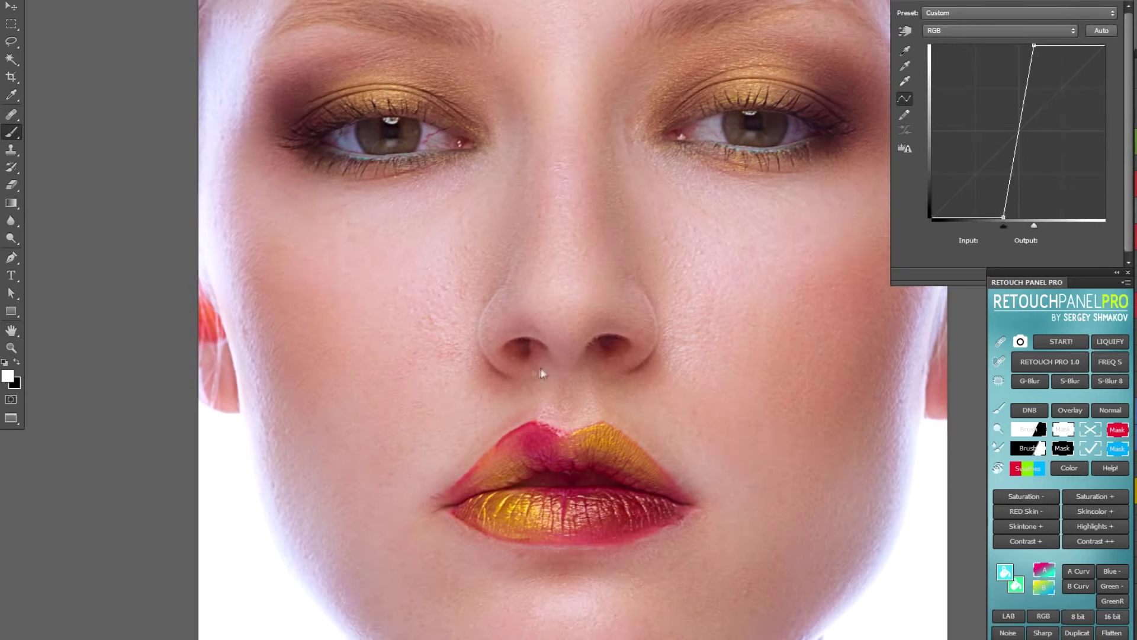
- Paint on the layer mask with a soft brush to smooth the skin on the cheeks, chin and forehead around the eyebrows
scroll(355, 393, down, 2)
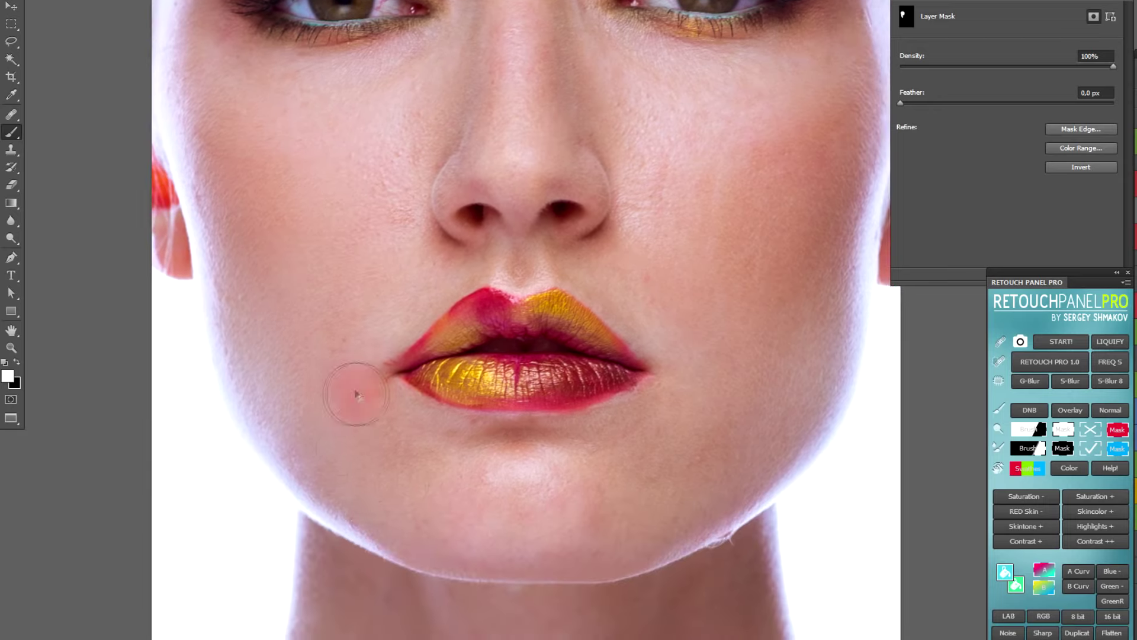
scroll(590, 320, up, 2)
key(x)
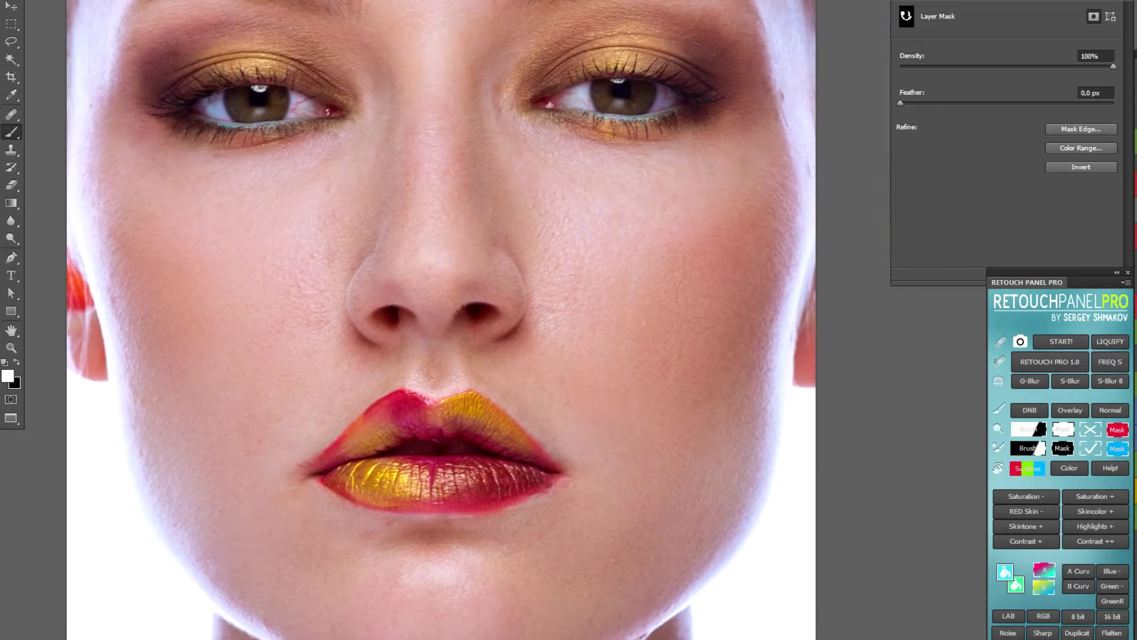
drag(591, 324, 706, 615)
click(409, 275)
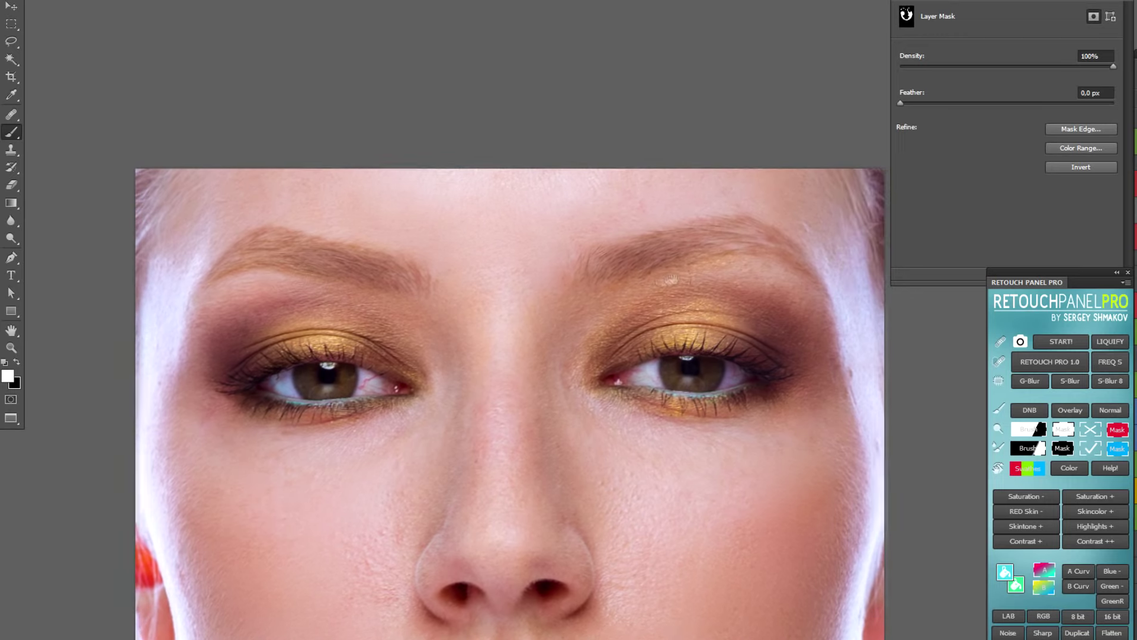
drag(409, 275, 362, 277)
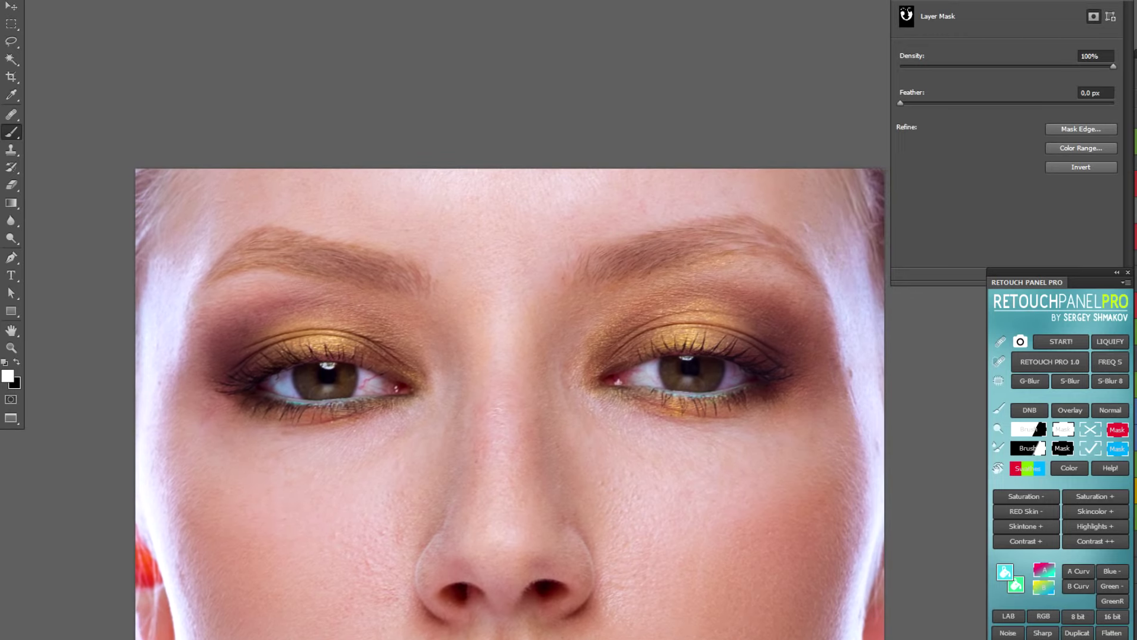
drag(561, 236, 594, 243)
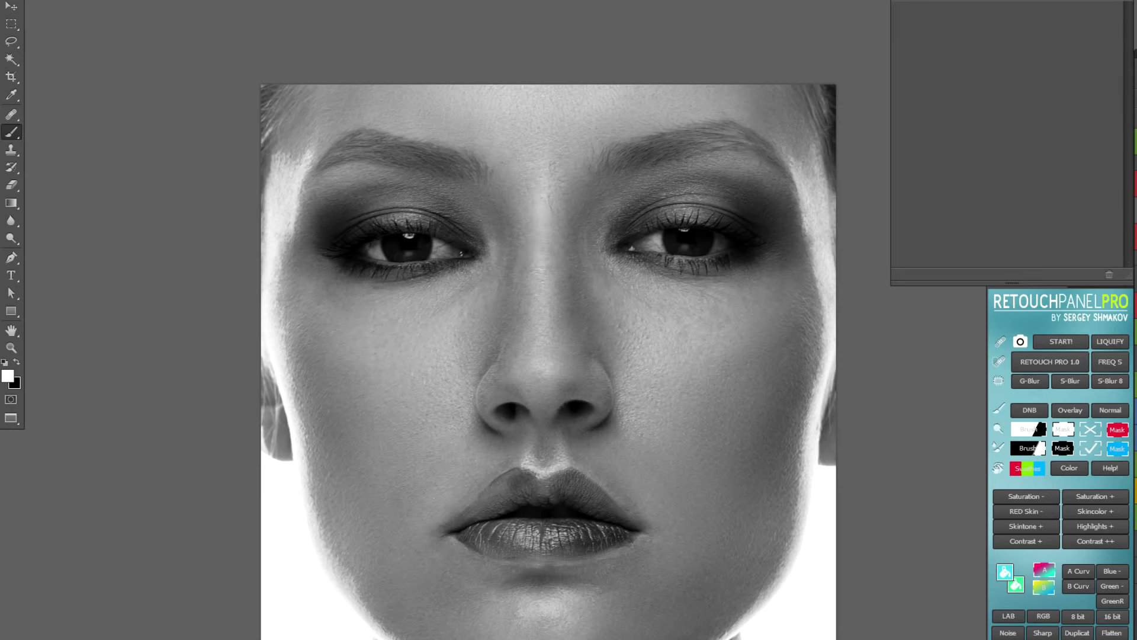
- Dodge and burn the skin under the image-left eye and on the cheek beside the mouth
key(x)
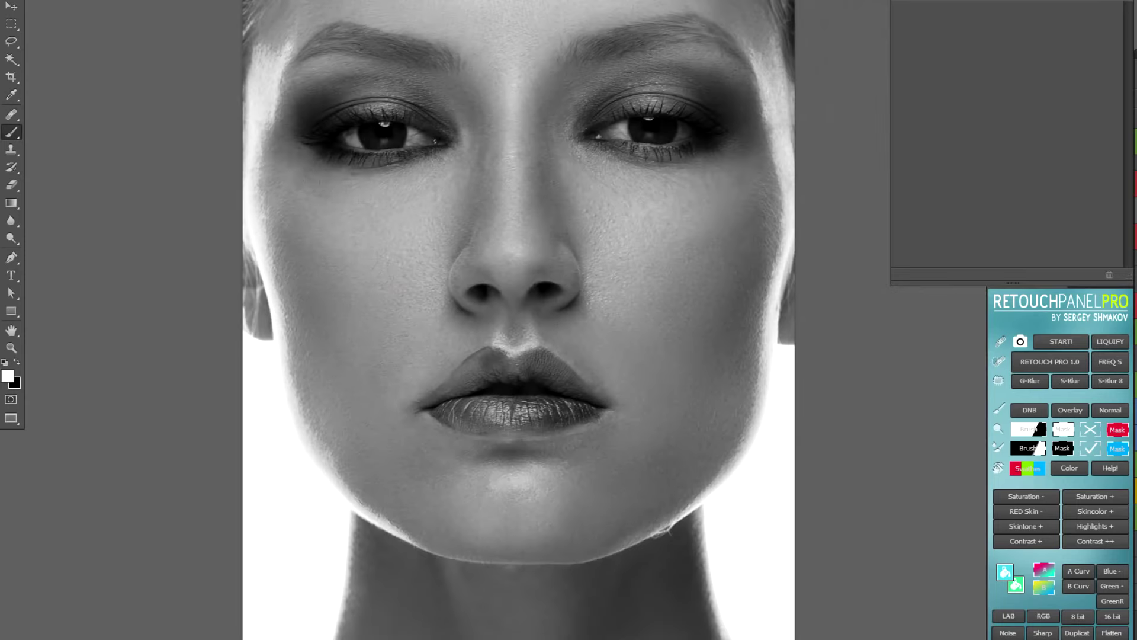
scroll(366, 222, up, 1)
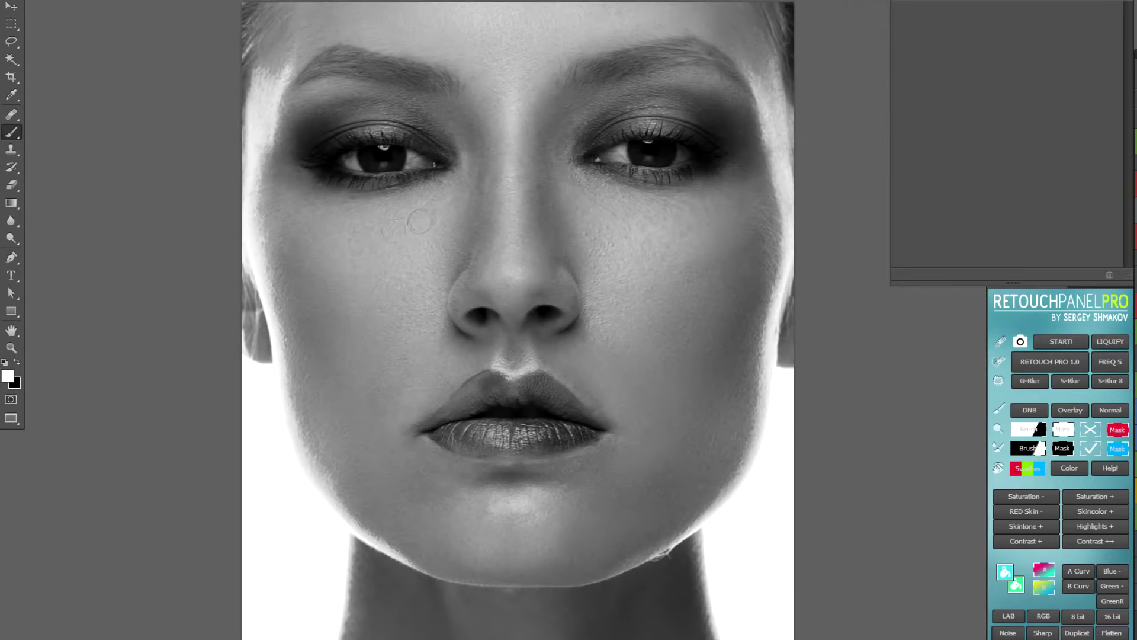
drag(421, 222, 414, 219)
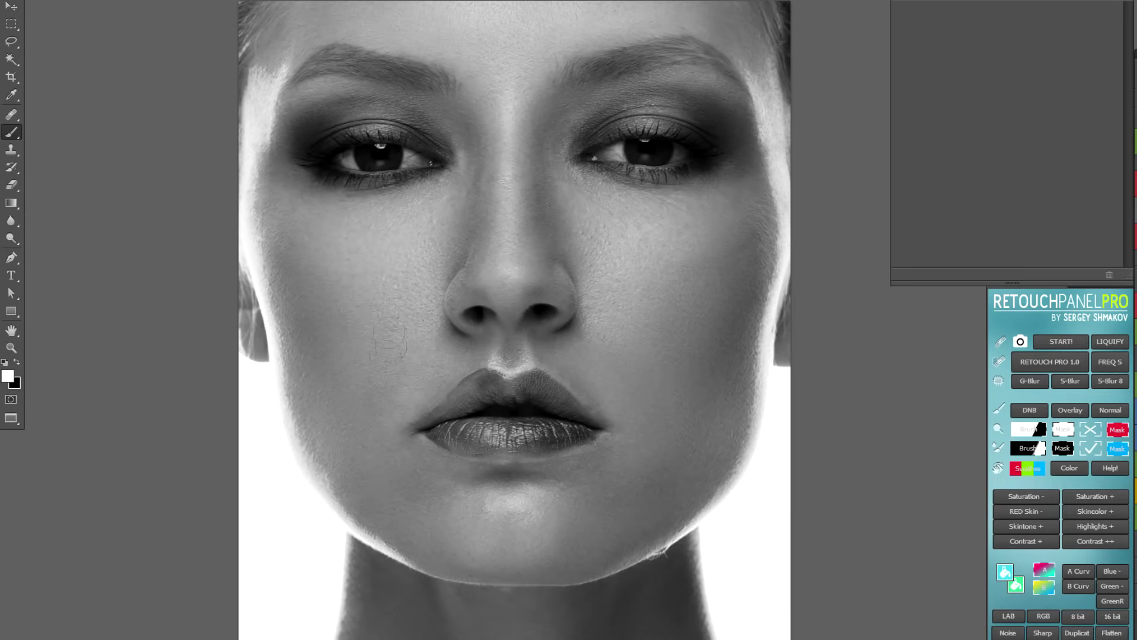
drag(388, 391, 398, 379)
scroll(431, 340, down, 1)
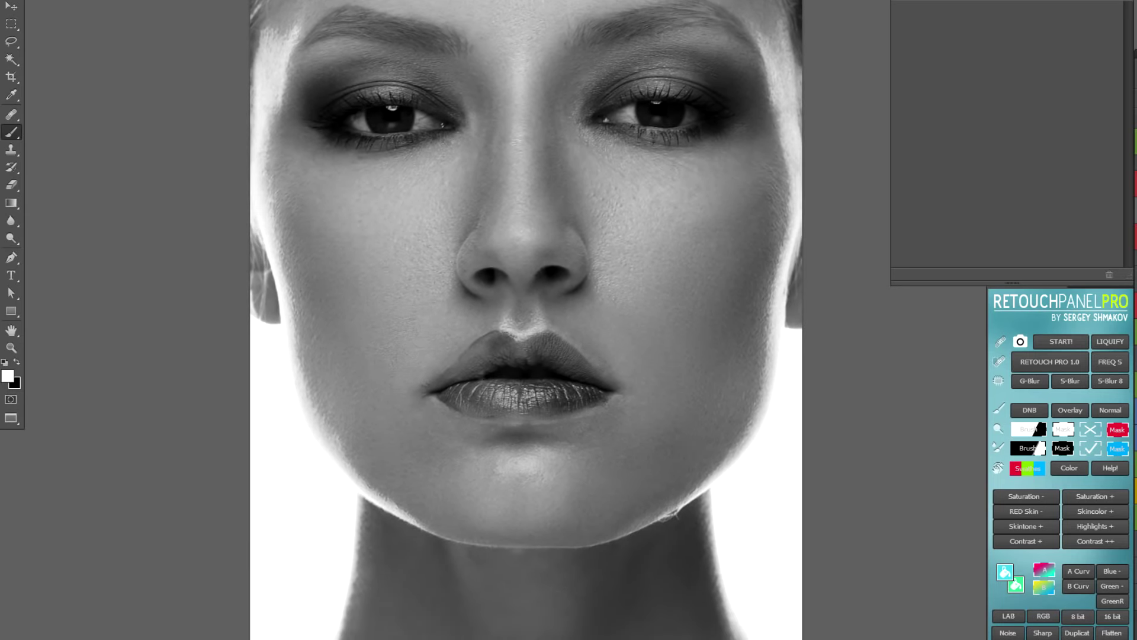
scroll(522, 320, down, 1)
scroll(521, 319, right, 1)
- Even out the skin tones along the image-left jawline with a resized soft brush, alternating black and white
ctrl+click(329, 450)
key(x)
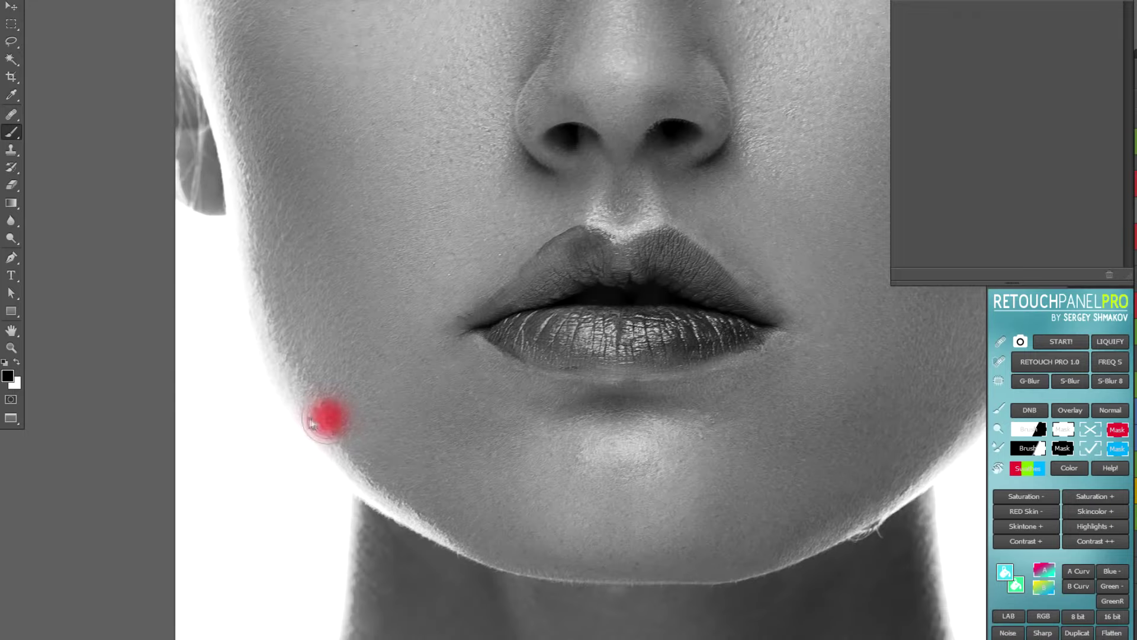
scroll(320, 392, down, 3)
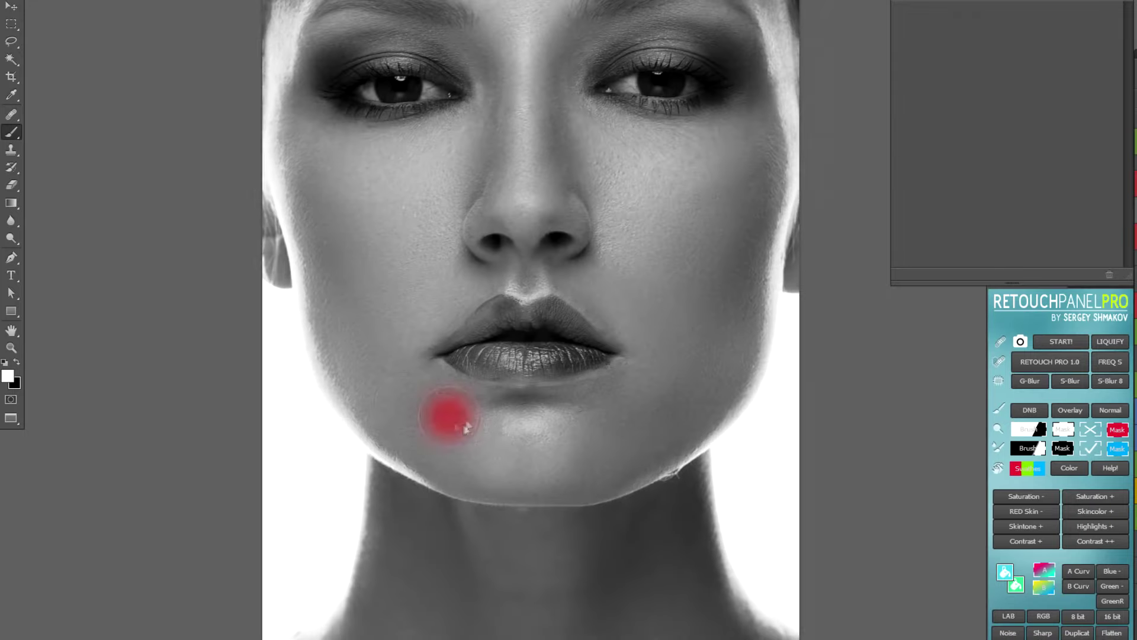
scroll(446, 414, right, 1)
scroll(482, 459, right, 1)
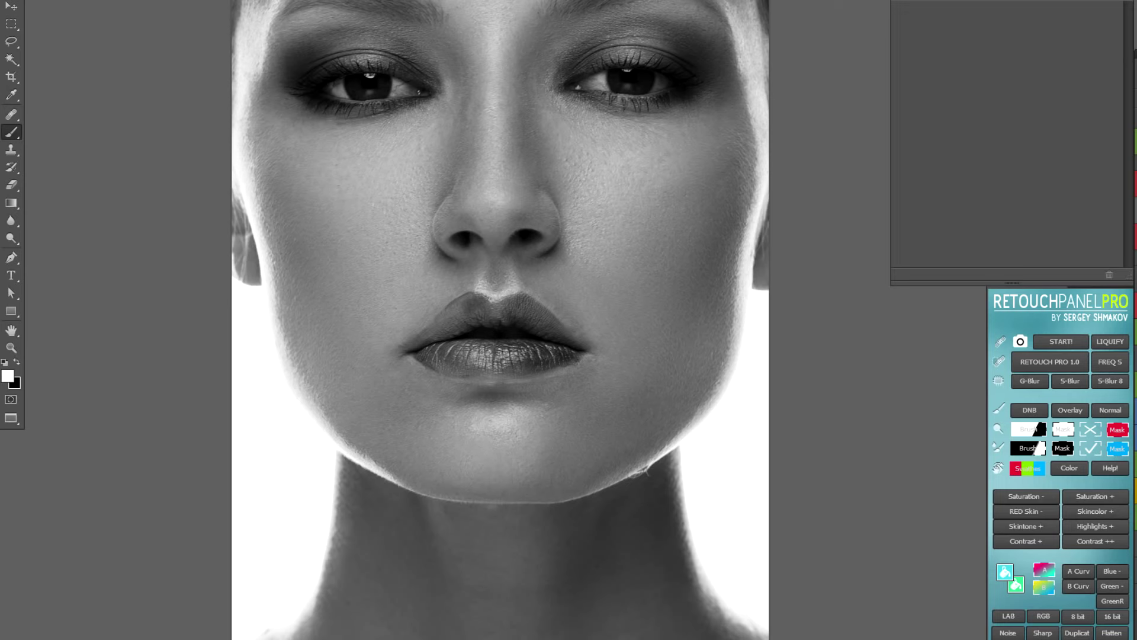
- Even out the skin tones across the chin and the image-right side of the lower face with the soft brush
scroll(610, 394, up, 3)
scroll(579, 436, right, 1)
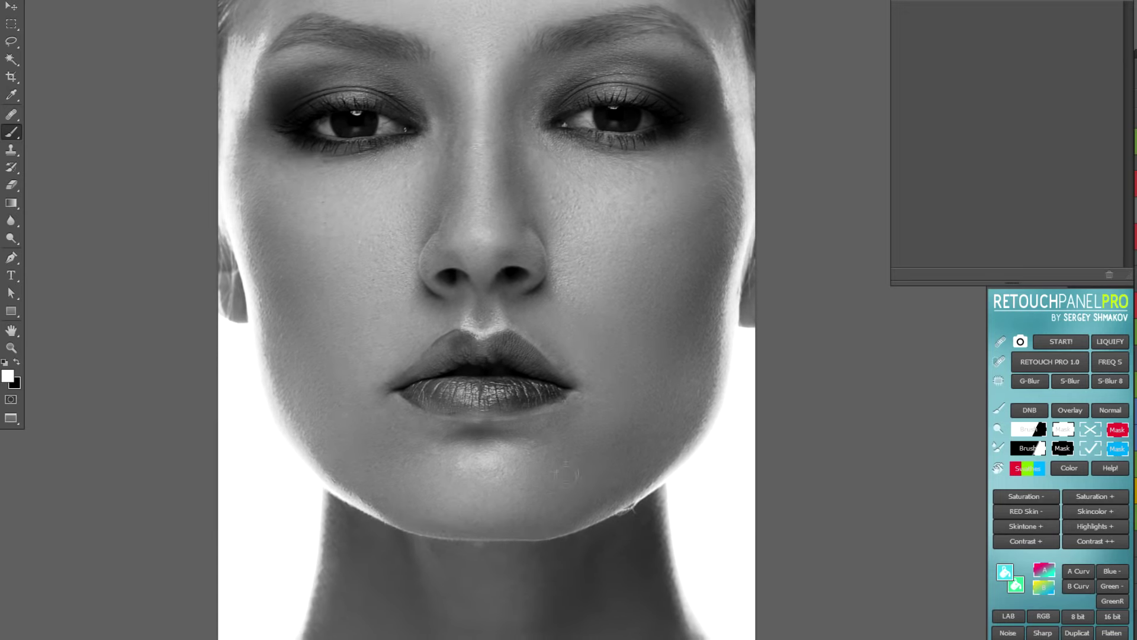
scroll(566, 474, right, 1)
scroll(480, 470, down, 1)
scroll(551, 465, right, 1)
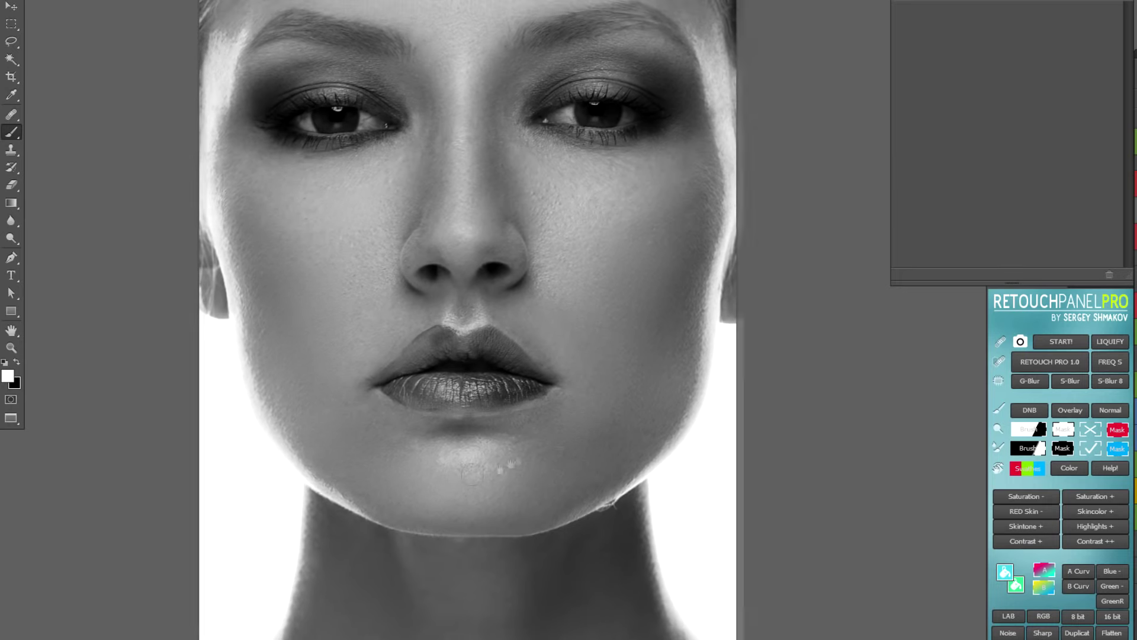
scroll(627, 417, right, 1)
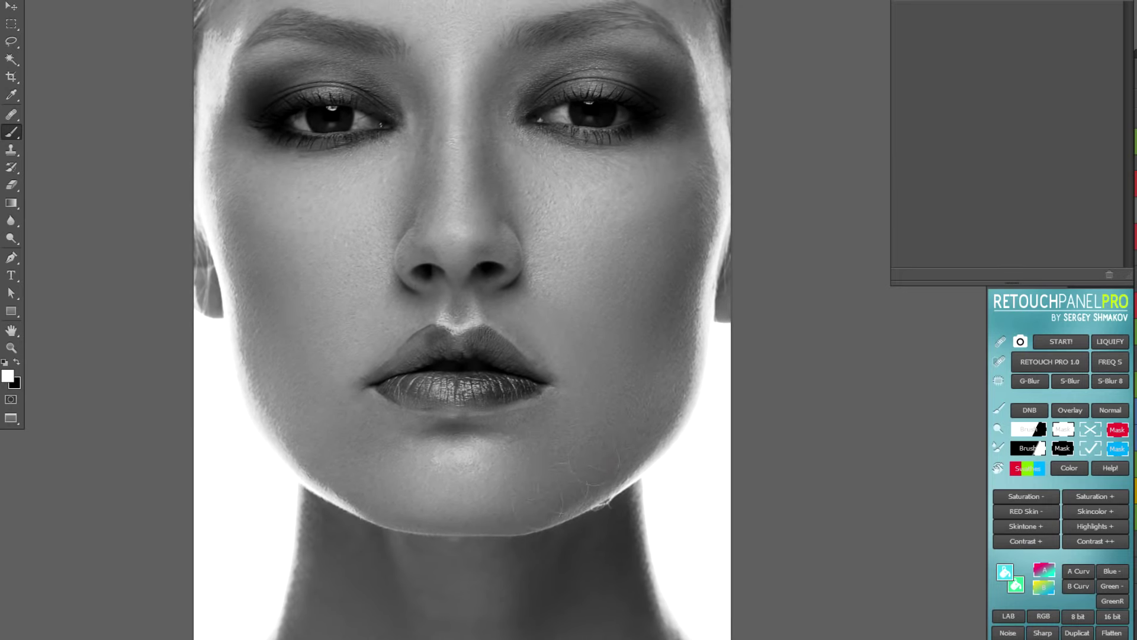
click(591, 358)
click(520, 361)
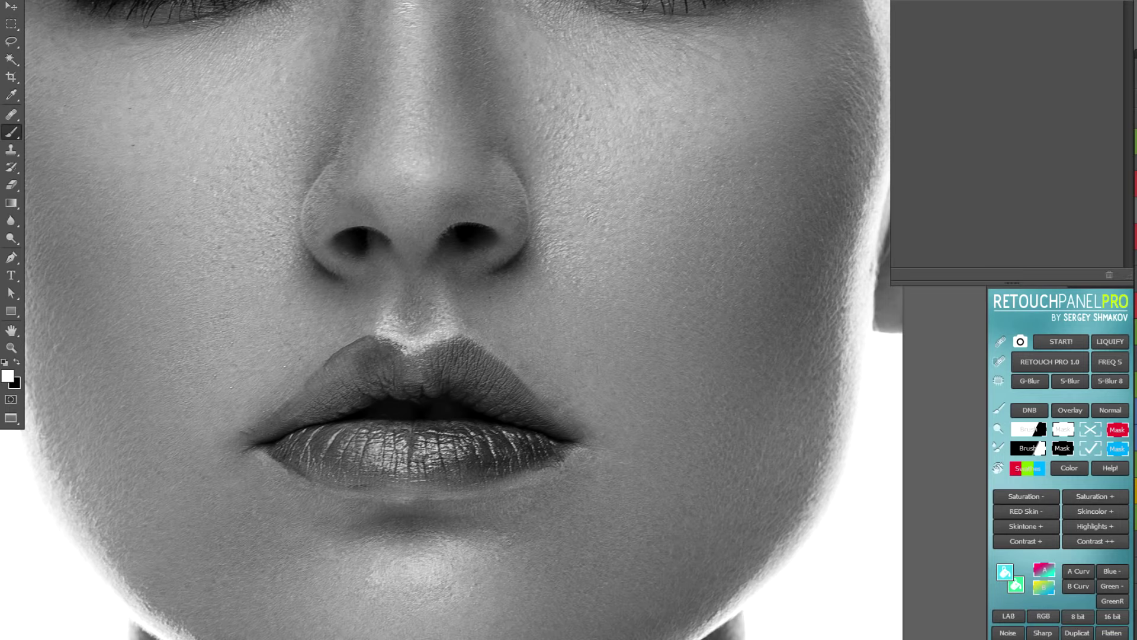
- Resize the soft brush and blend uneven tones on the image-right cheek
scroll(605, 277, down, 2)
click(659, 331)
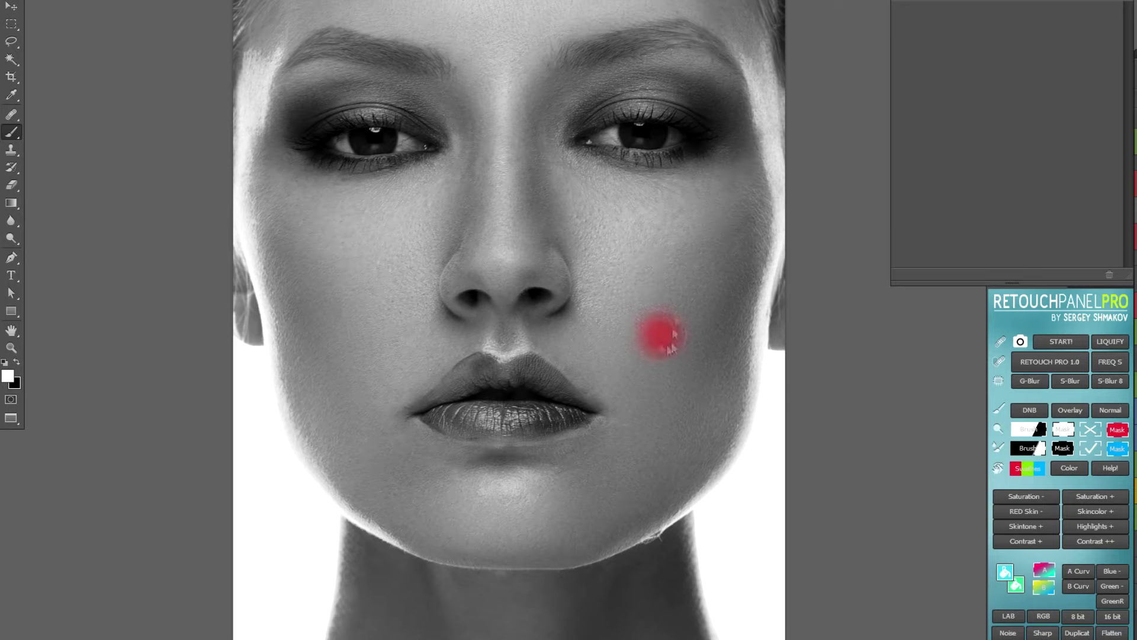
scroll(533, 442, down, 2)
scroll(533, 442, up, 2)
click(533, 442)
scroll(667, 376, up, 2)
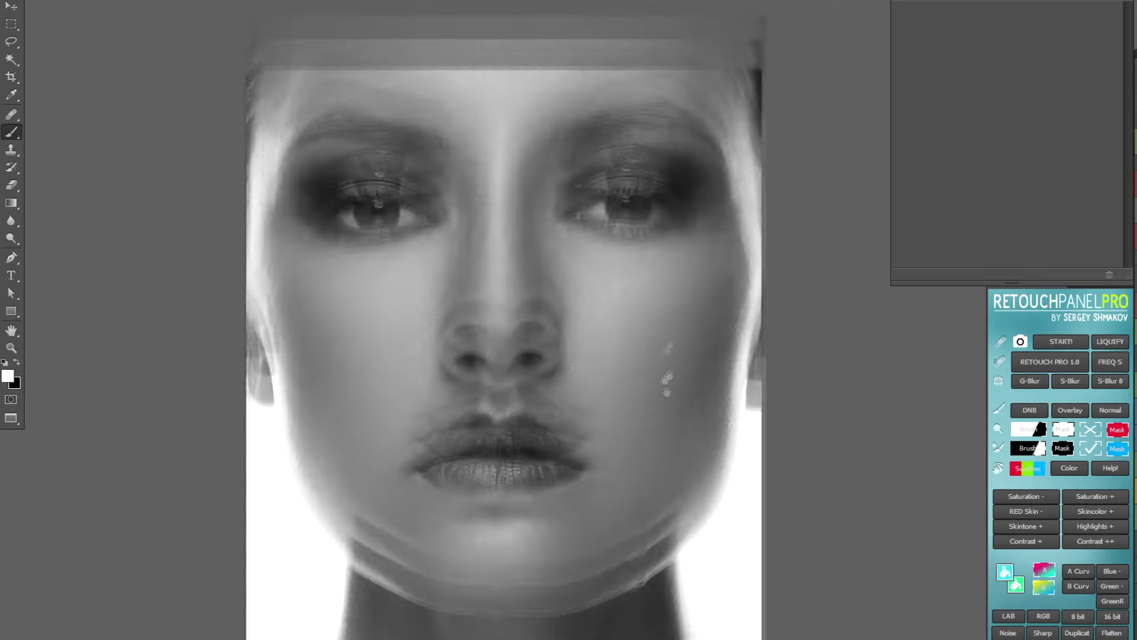
scroll(698, 247, down, 2)
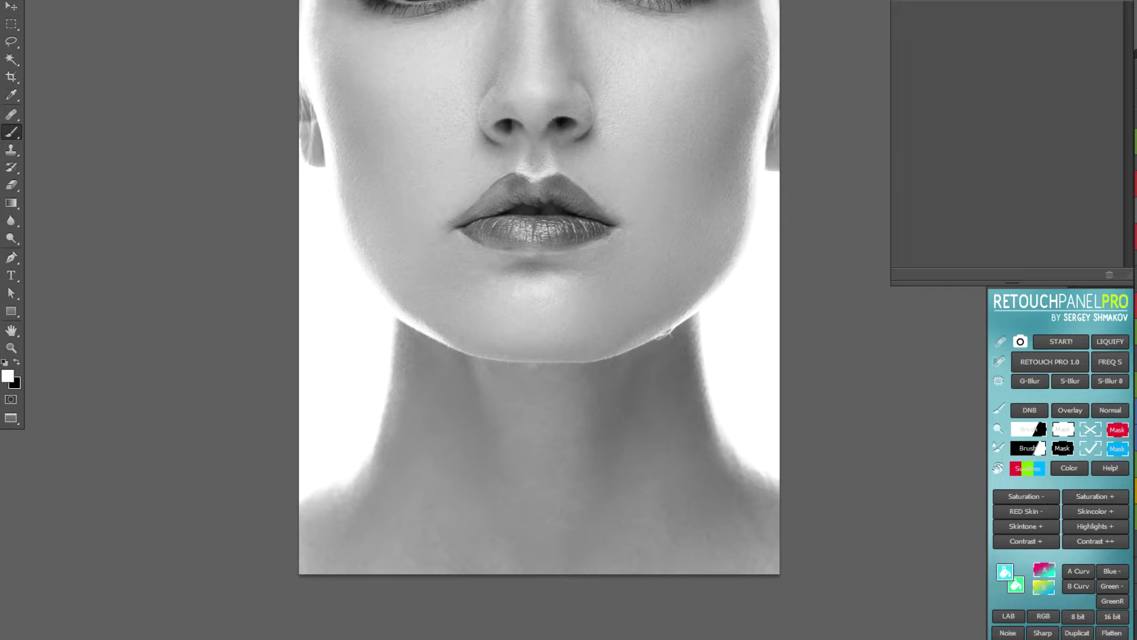
- Clone out the stray hairs along the image-right jawline using nearby skin and neck texture
scroll(536, 370, up, 2)
scroll(536, 370, up, 3)
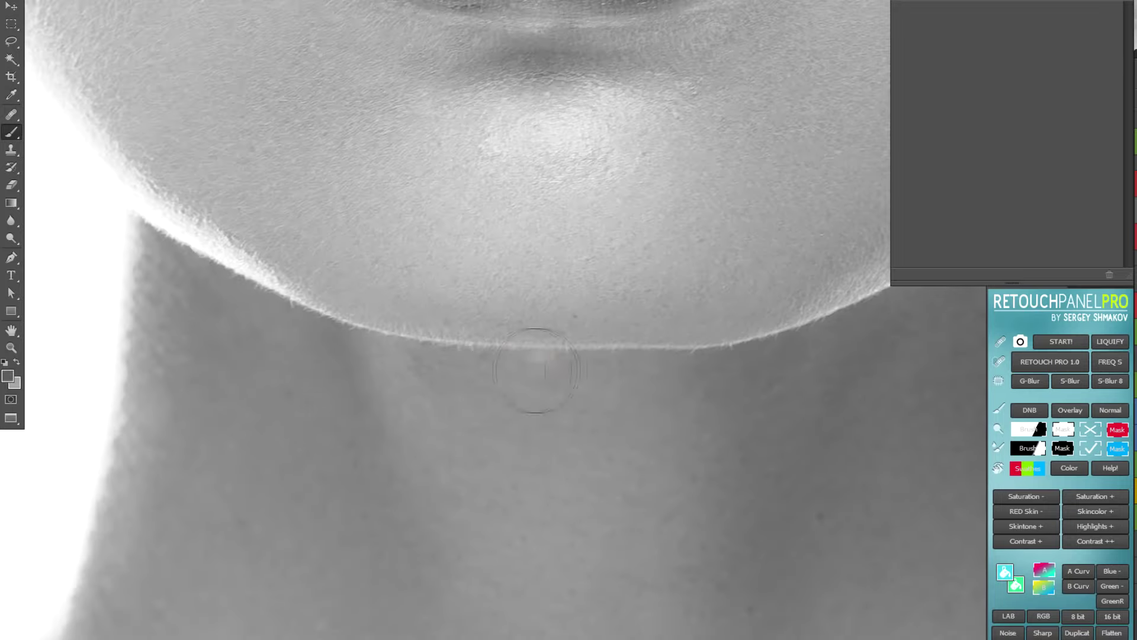
scroll(542, 358, down, 3)
key(s)
scroll(842, 385, up, 2)
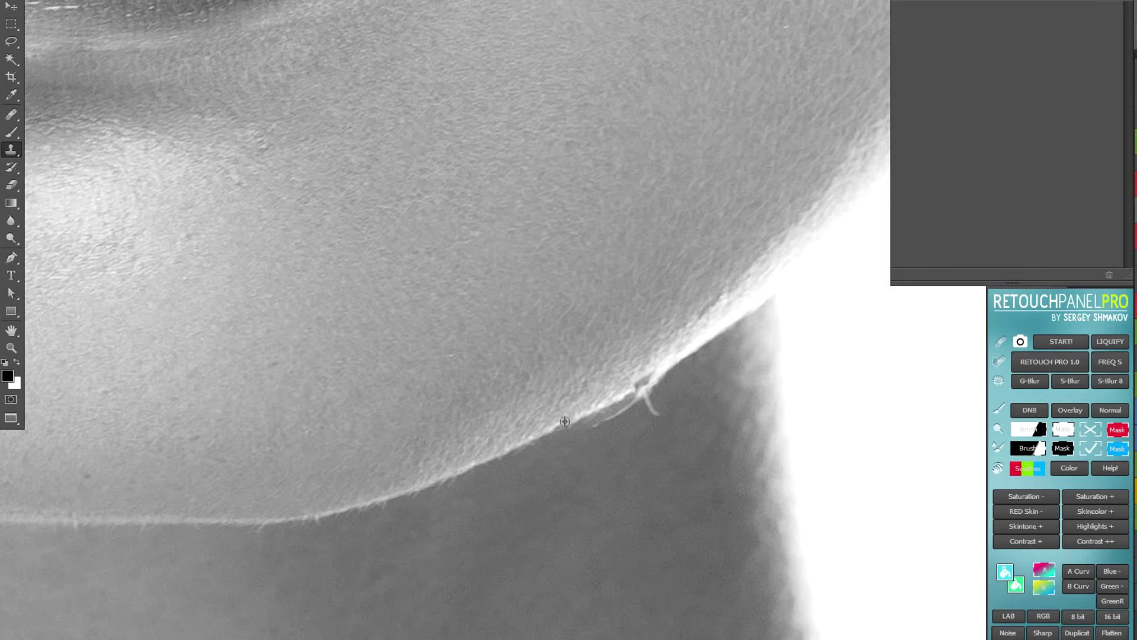
click(605, 406)
drag(648, 375, 598, 417)
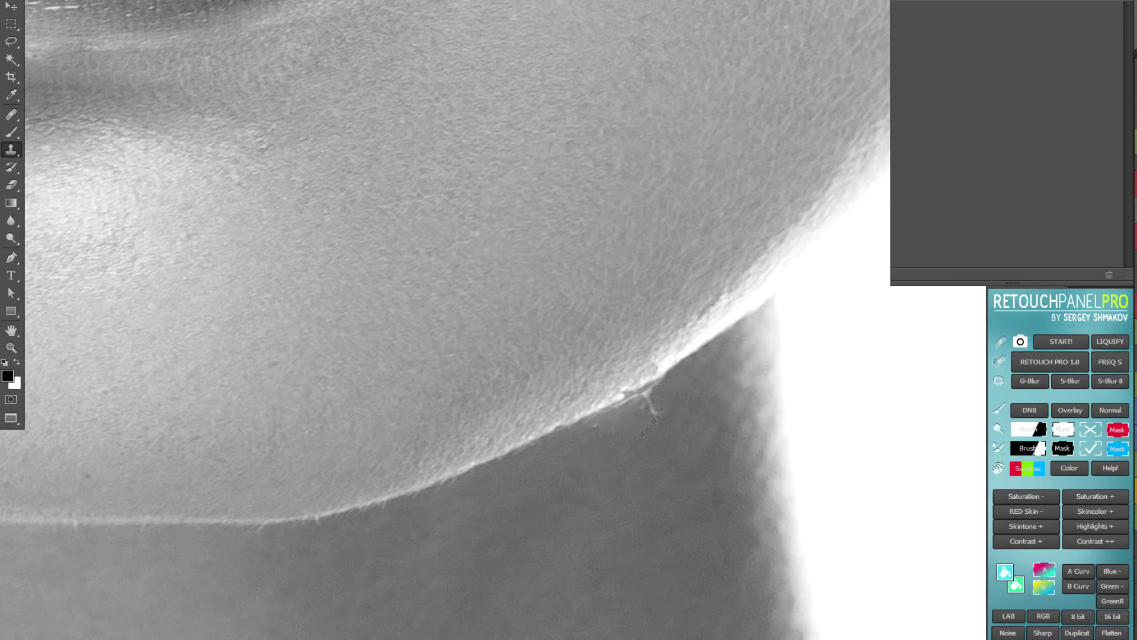
scroll(660, 385, up, 1)
click(655, 368)
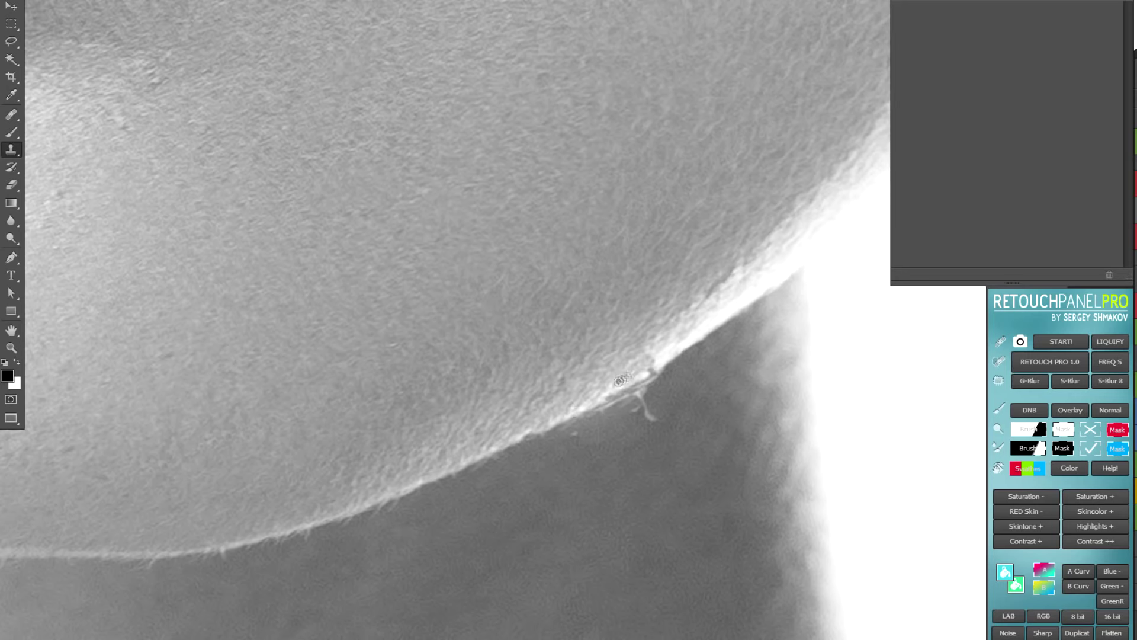
mouse_move(620, 381)
mouse_down()
mouse_move(677, 327)
mouse_move(634, 377)
mouse_move(664, 356)
mouse_move(690, 361)
mouse_up()
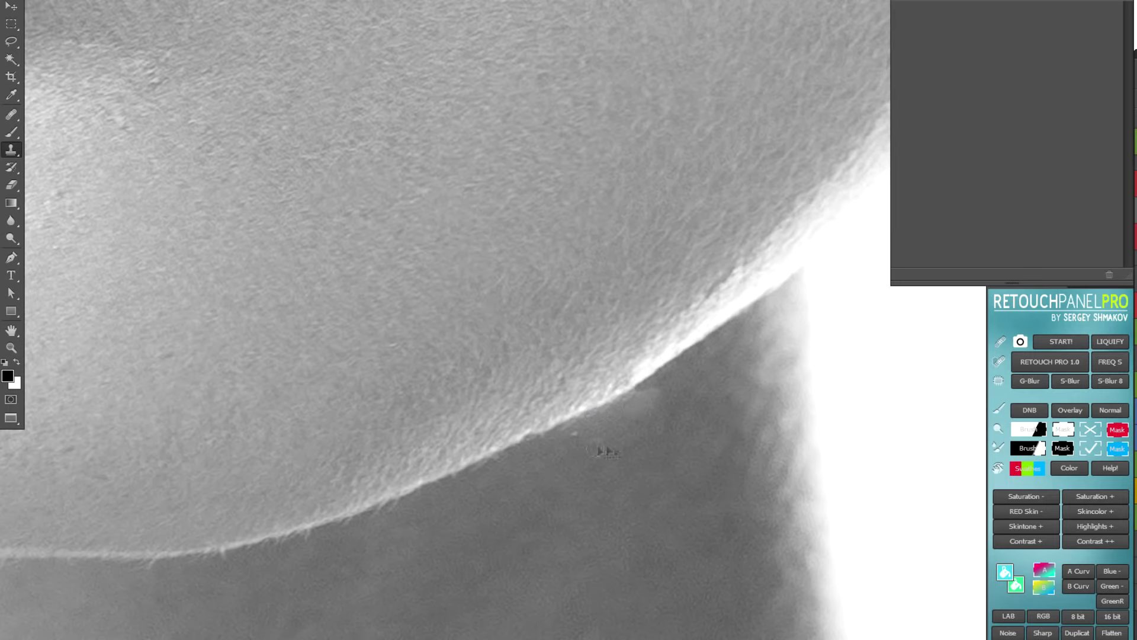
- Dodge and burn the skin around the lower lip and chin with a small brush, alternating white and black
scroll(650, 393, down, 1)
key(b)
scroll(608, 412, up, 1)
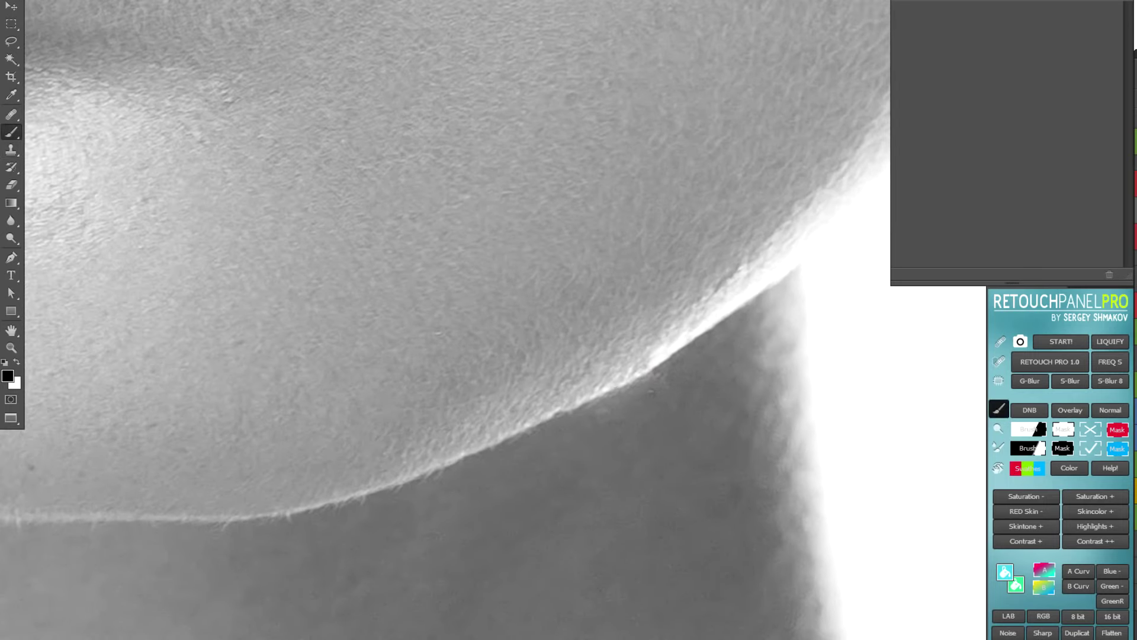
key(x)
scroll(657, 357, down, 3)
scroll(494, 348, up, 2)
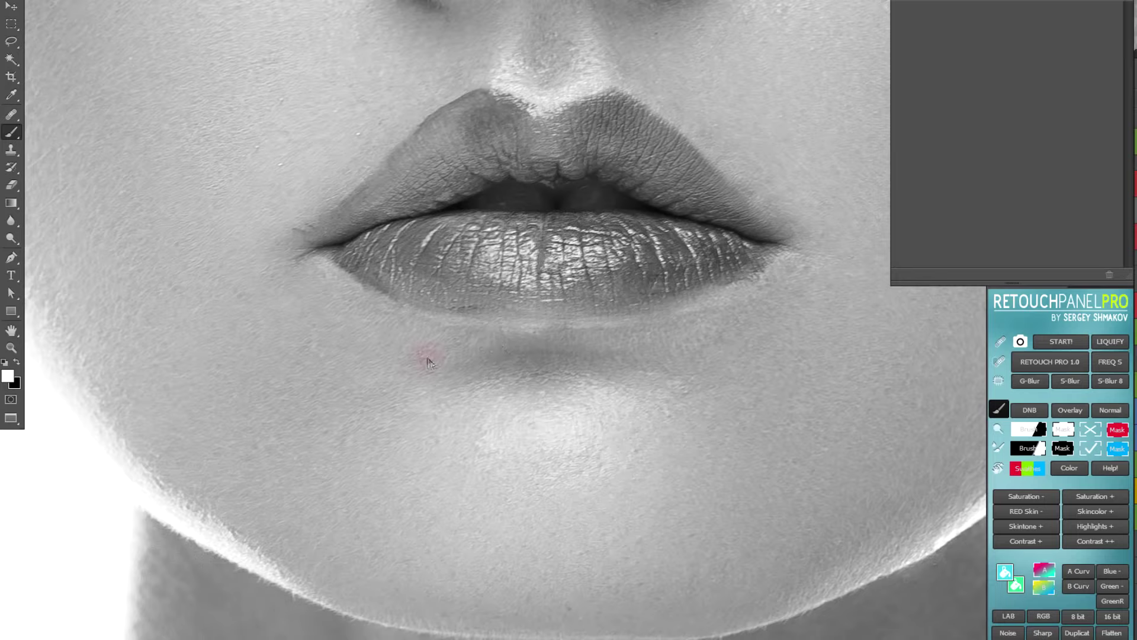
scroll(494, 350, down, 1)
key(x)
scroll(503, 349, up, 1)
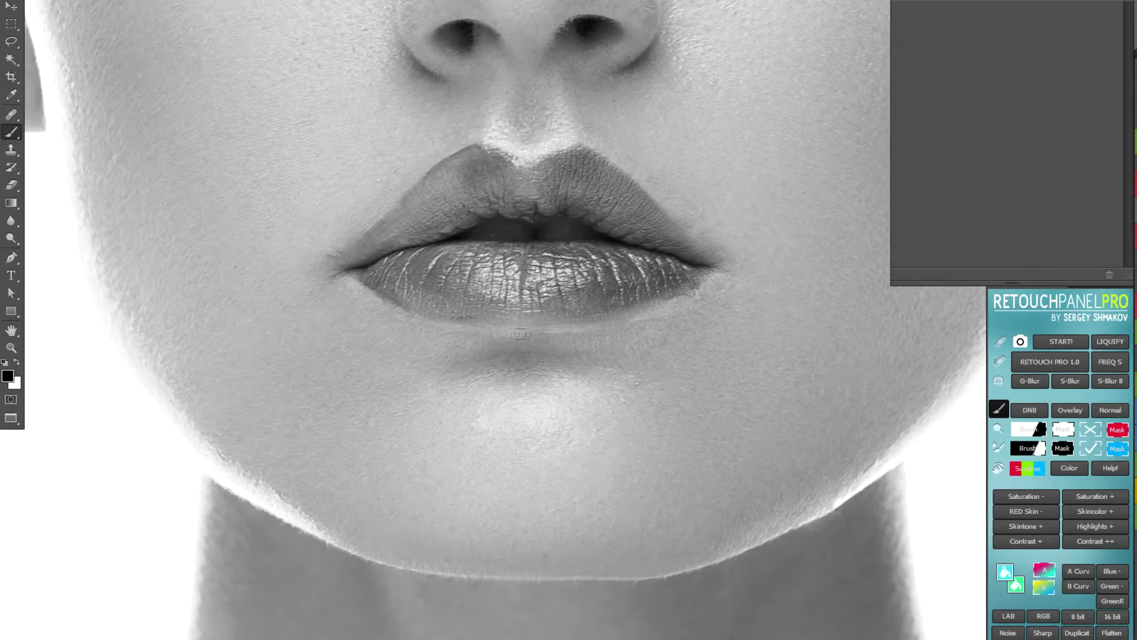
scroll(617, 328, up, 1)
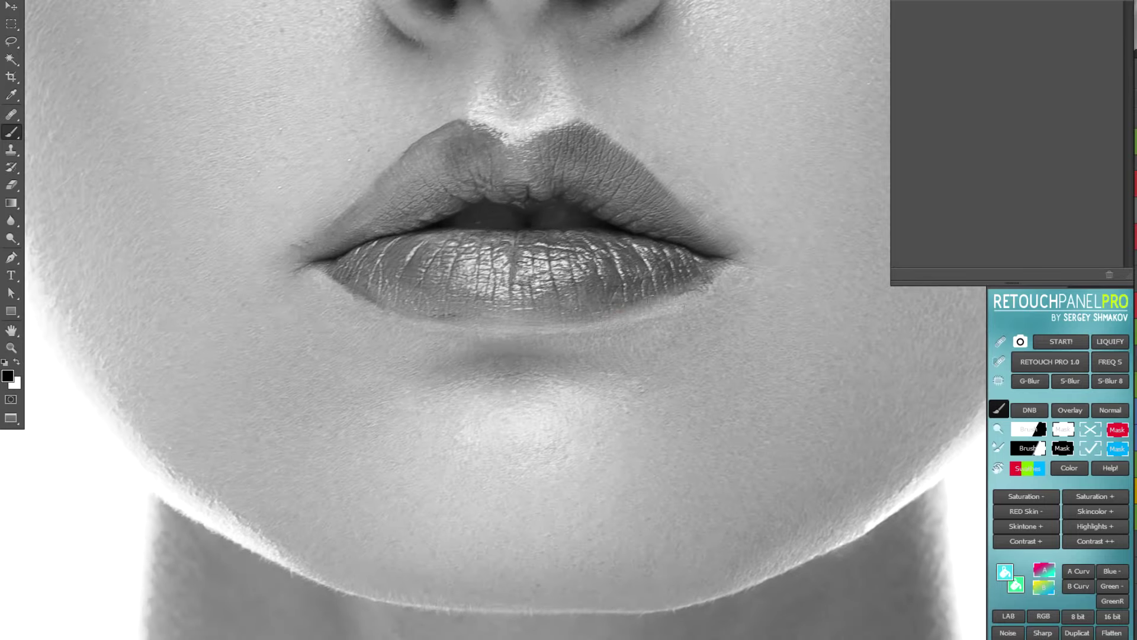
scroll(509, 284, up, 2)
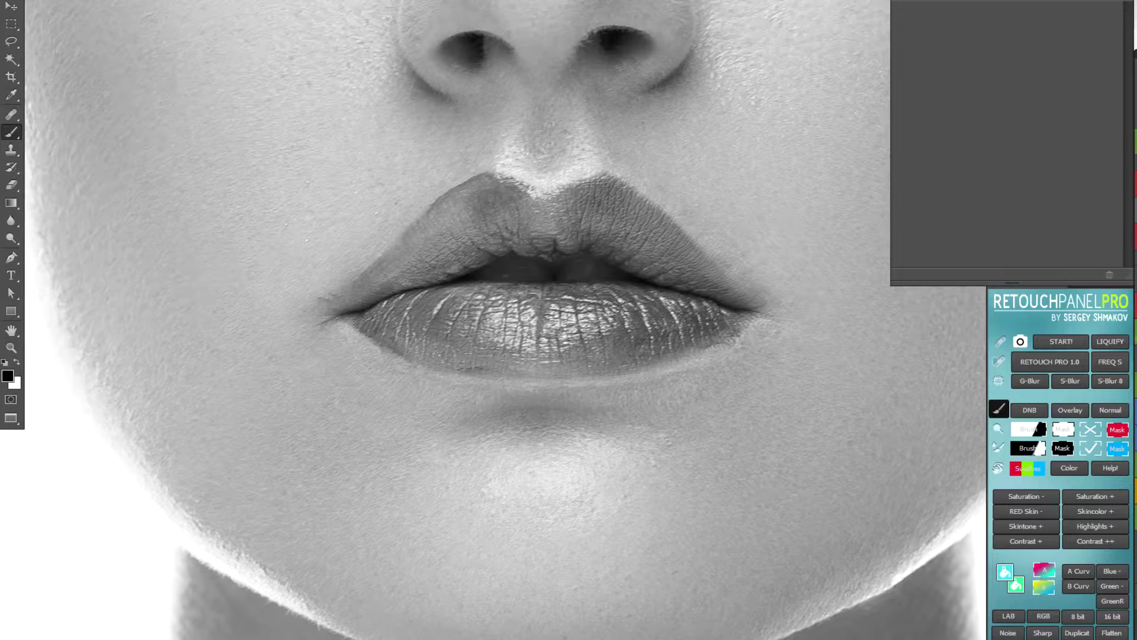
- Clone out small skin flaws beside the image-left mouth corner and around the lips, sampling nearby skin texture
key(s)
key(x)
alt+click(320, 294)
scroll(504, 320, down, 2)
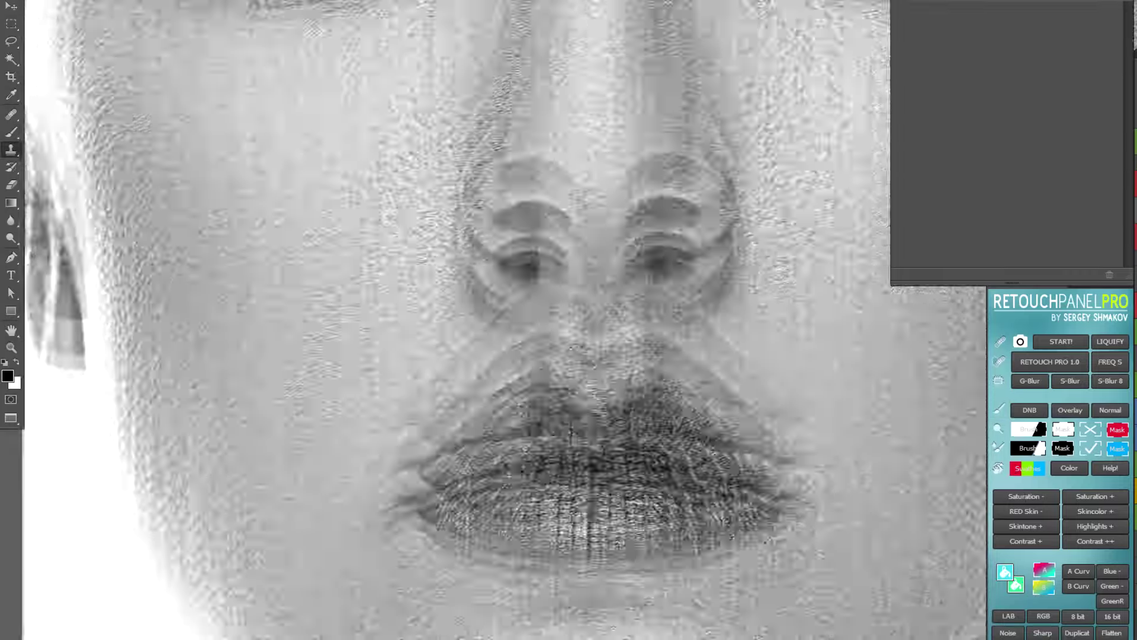
scroll(503, 319, up, 1)
scroll(503, 320, down, 1)
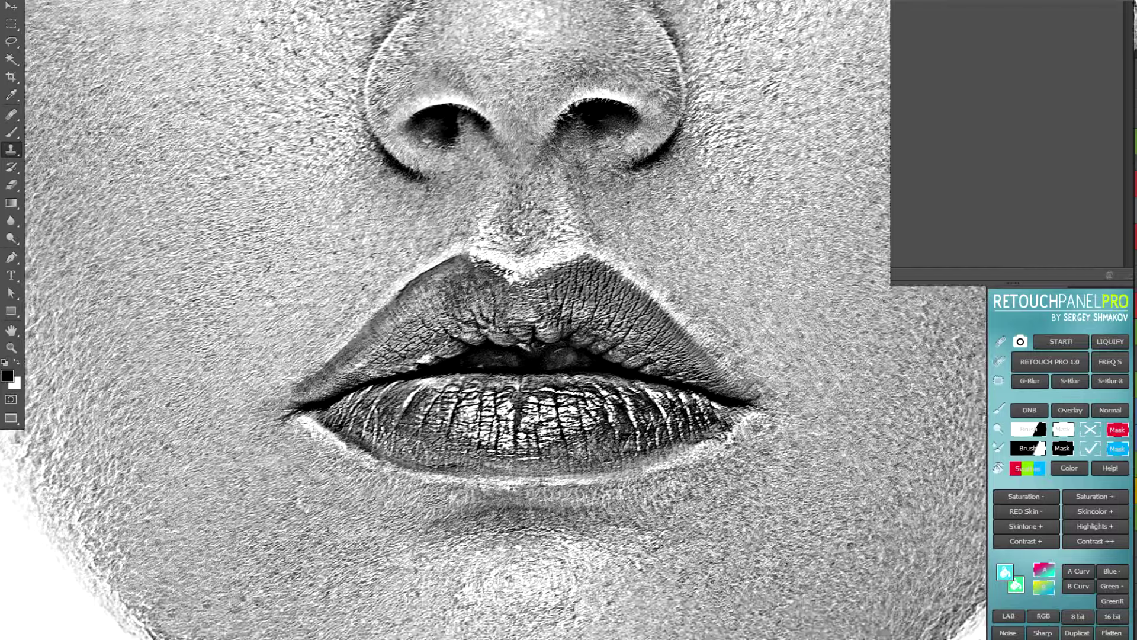
- Dodge and burn uneven skin around the mouth with a small brush, alternating white and black
key(b)
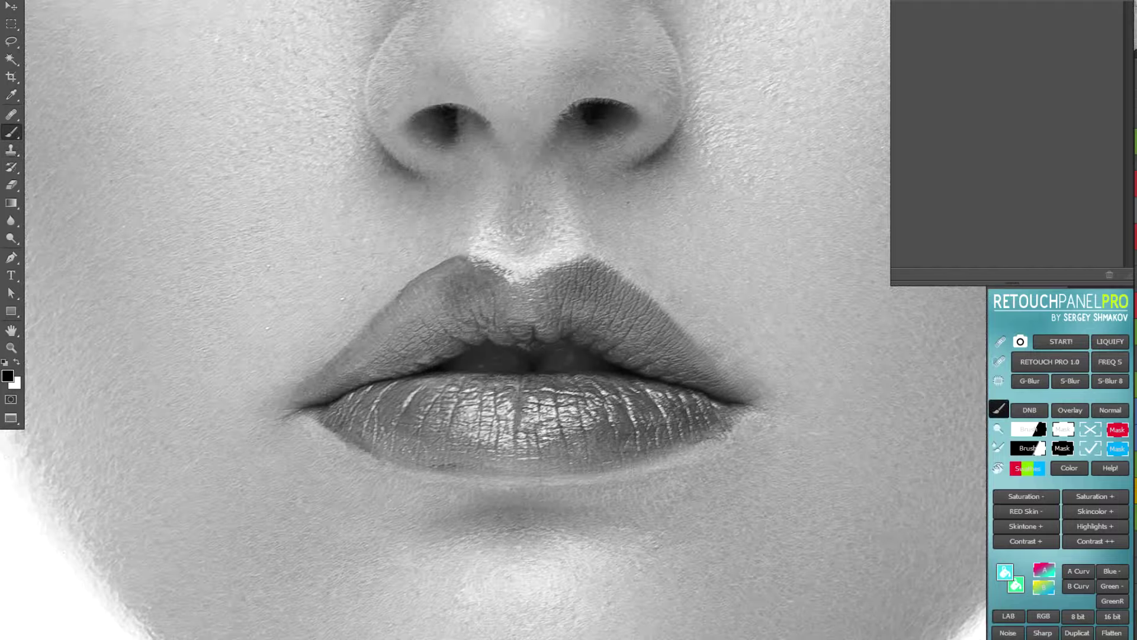
scroll(503, 320, down, 1)
key(x)
scroll(492, 320, down, 1)
key(x)
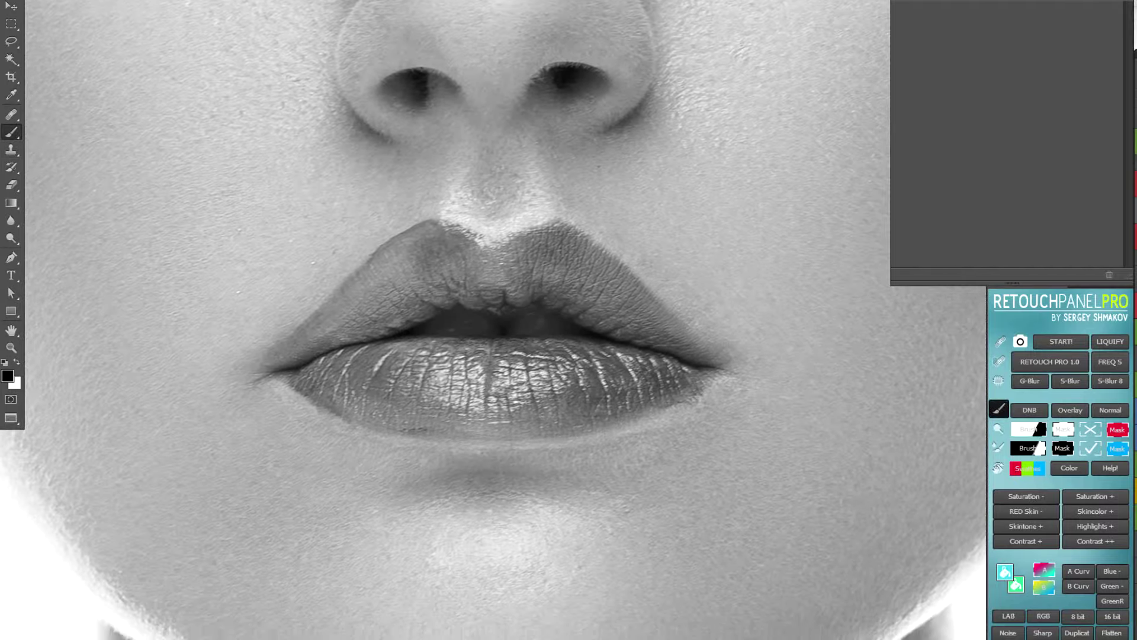
scroll(492, 320, down, 3)
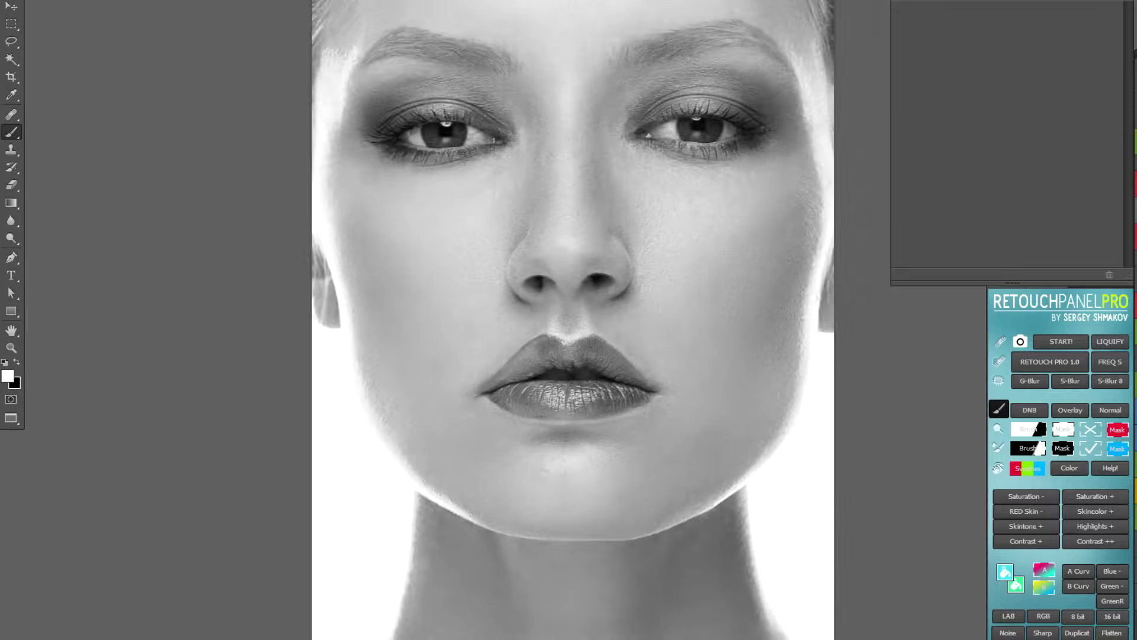
- Clone out the veins in the whites of both eyes with clean nearby eye texture
scroll(493, 320, up, 2)
scroll(492, 319, down, 1)
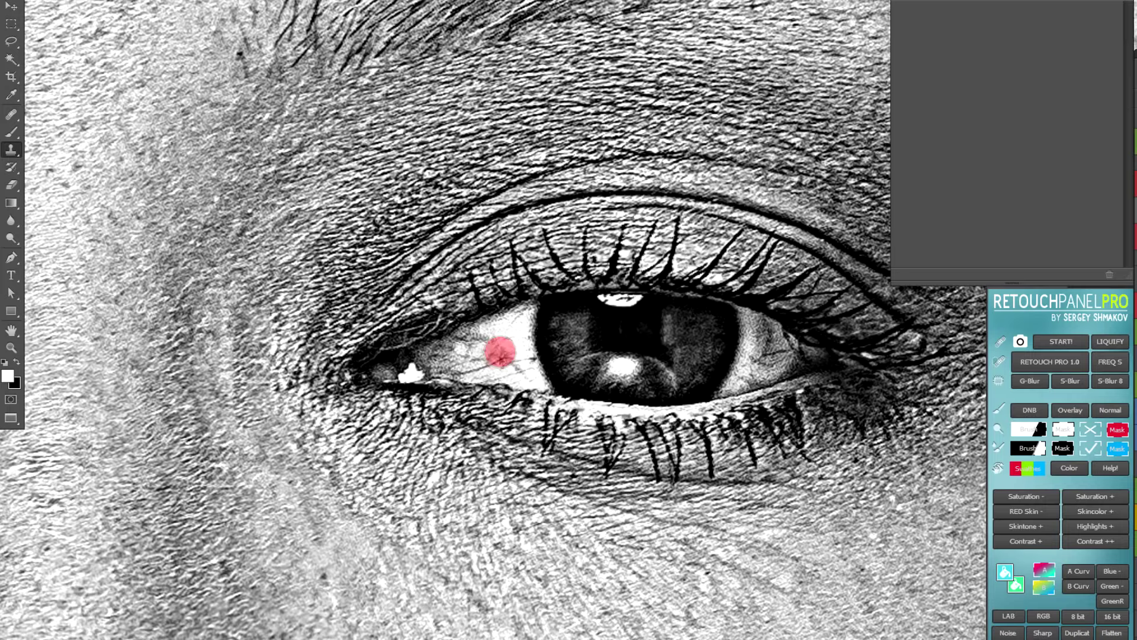
click(499, 351)
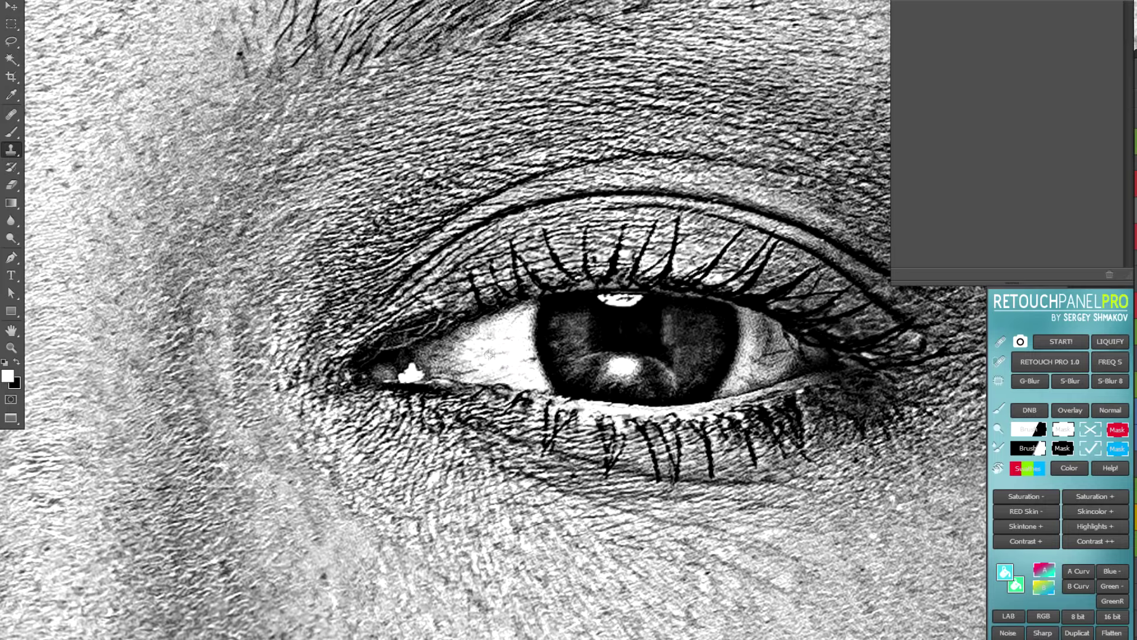
drag(497, 354, 403, 372)
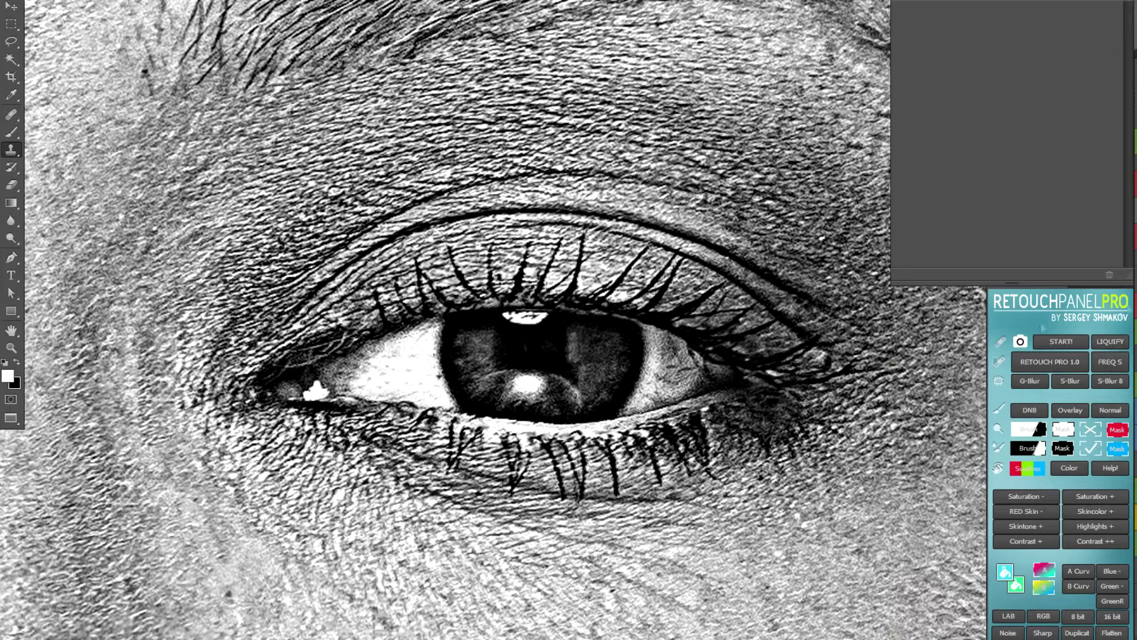
key(ctrl+z)
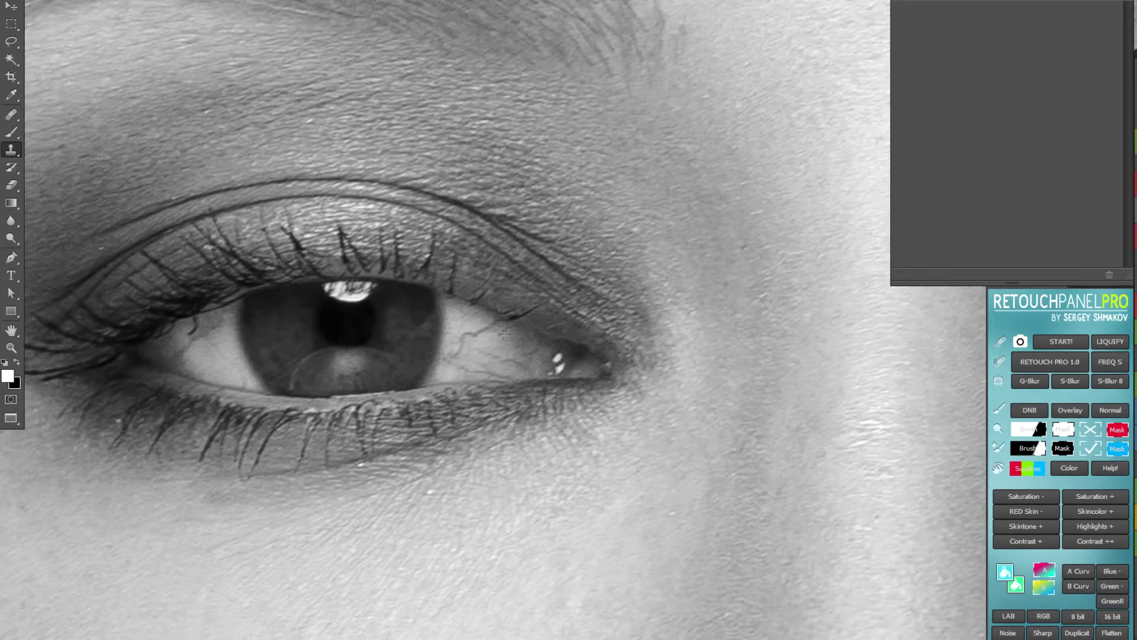
key(ctrl+z)
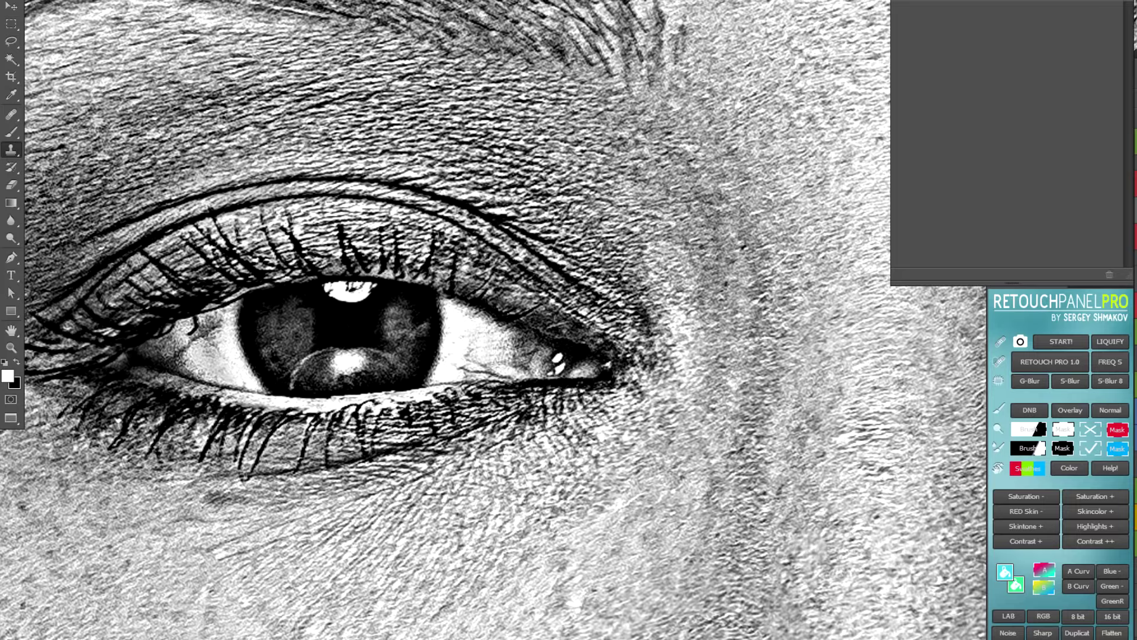
scroll(474, 356, left, 3)
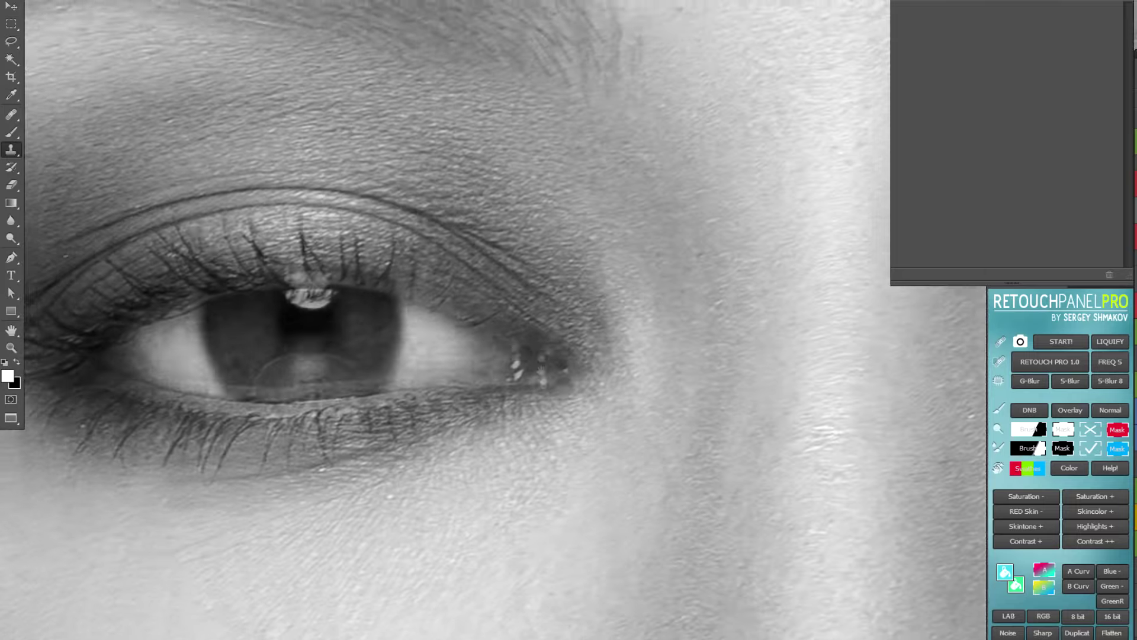
- Dodge and burn the eye white and eyelid of the image-left eye with a small brush, using white and black
key(b)
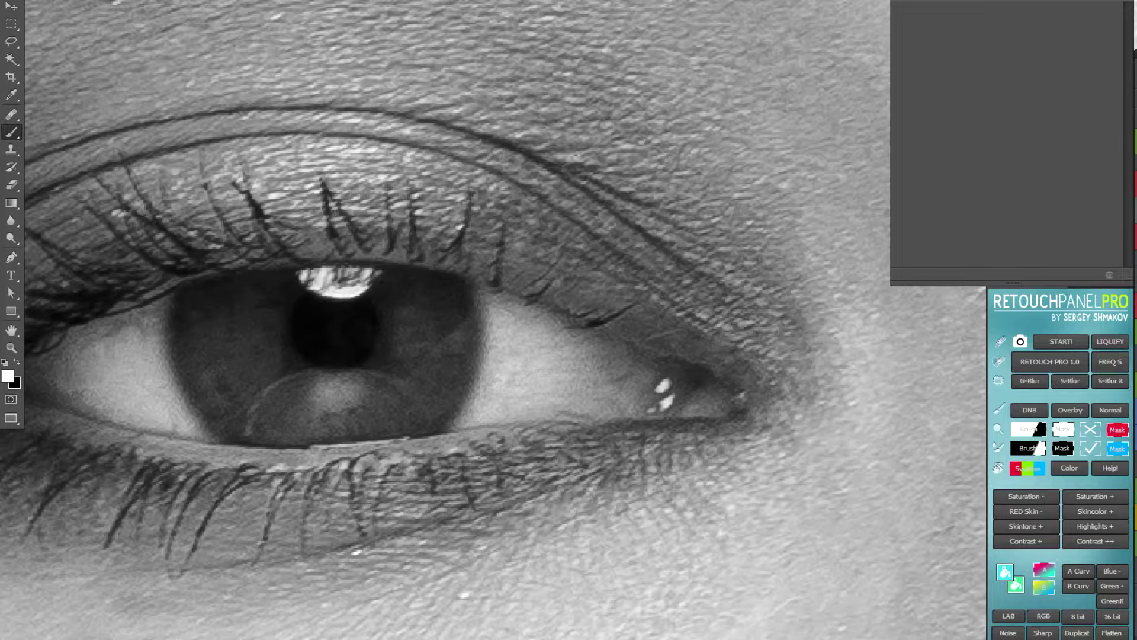
scroll(784, 397, down, 2)
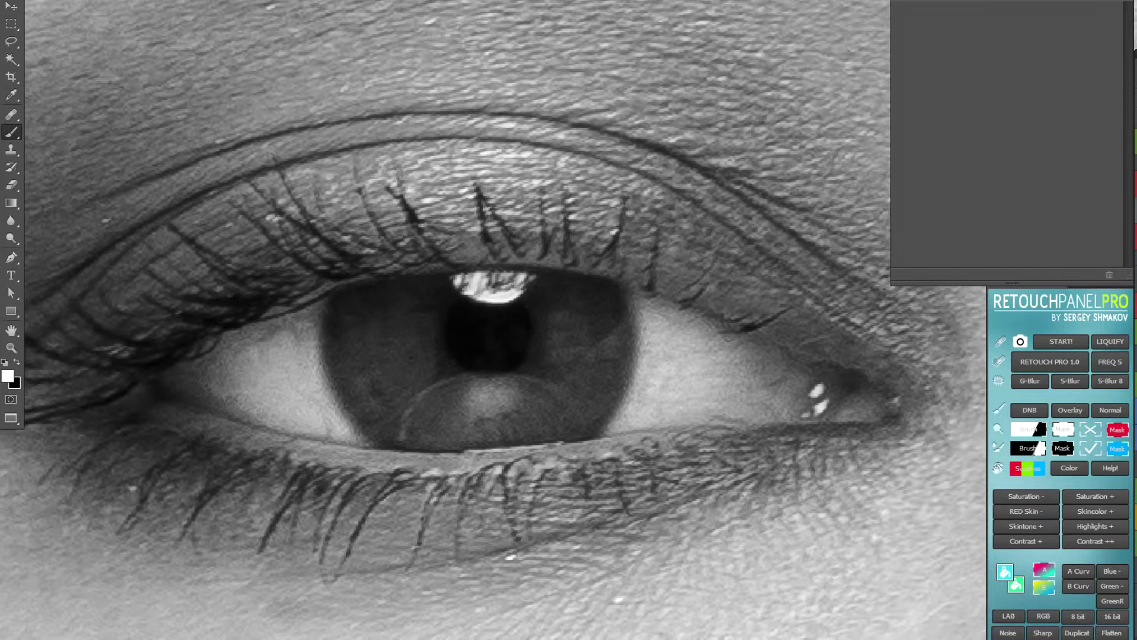
scroll(784, 396, down, 2)
scroll(784, 396, up, 1)
key(x)
drag(409, 294, 548, 266)
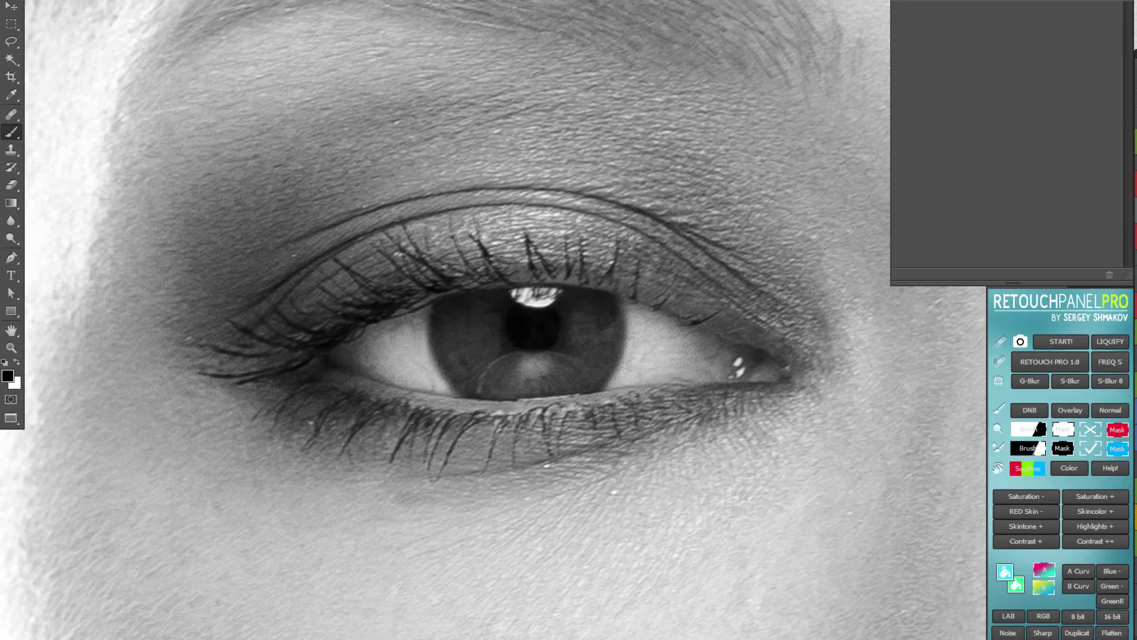
scroll(493, 320, down, 1)
scroll(493, 320, up, 1)
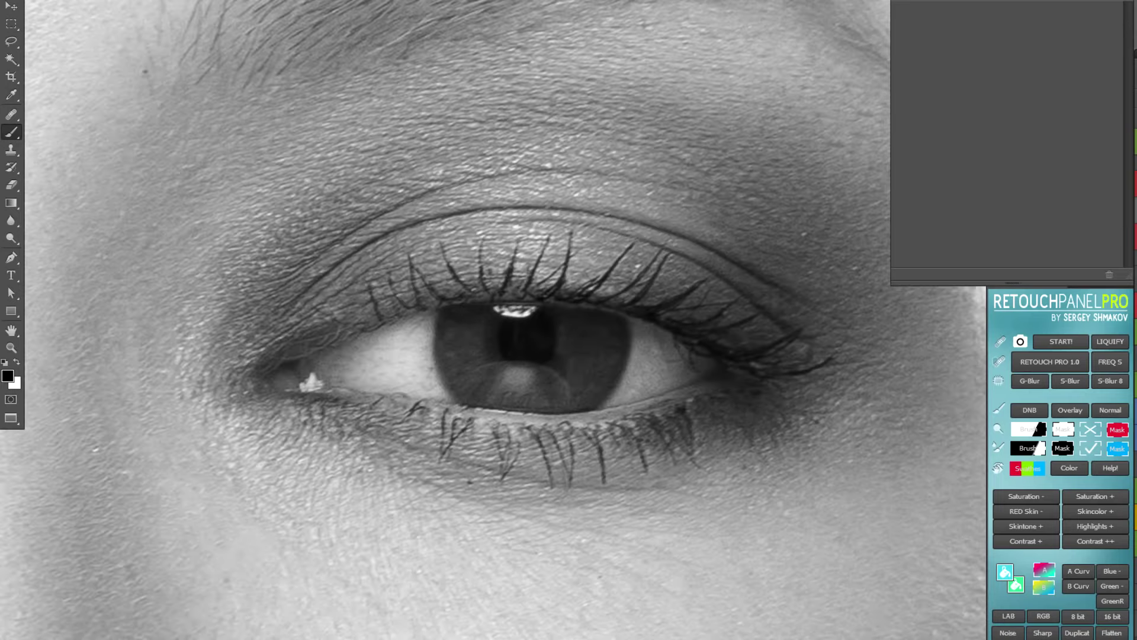
- Lighten uneven dark tones in and around both eyes with a small white brush
key(x)
drag(199, 395, 334, 418)
scroll(340, 420, down, 1)
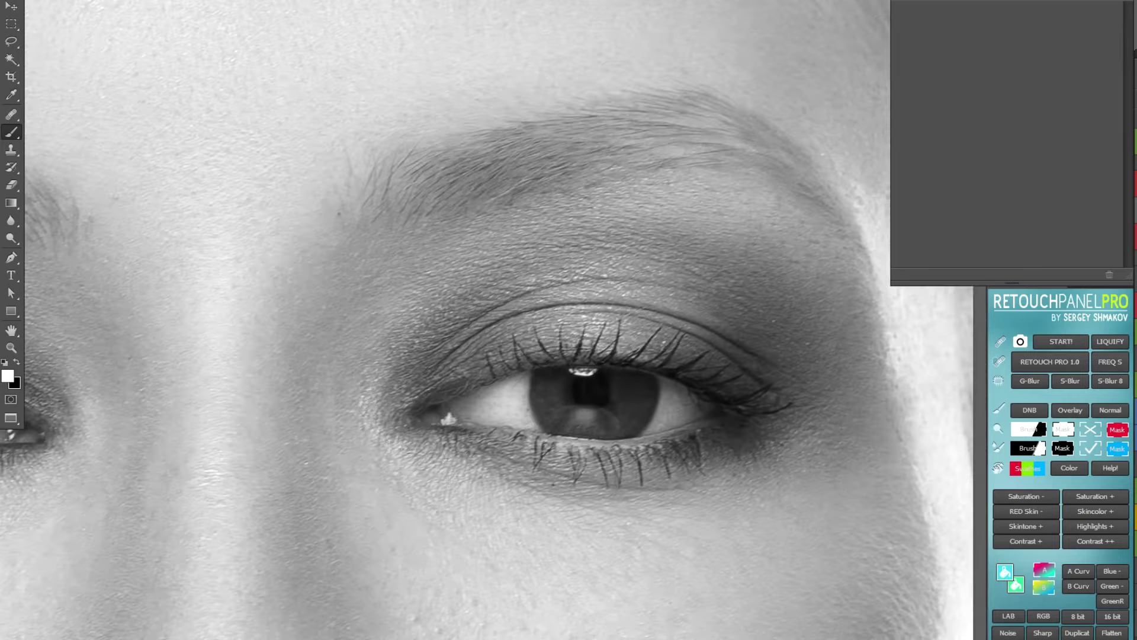
scroll(493, 363, up, 1)
drag(493, 362, 566, 418)
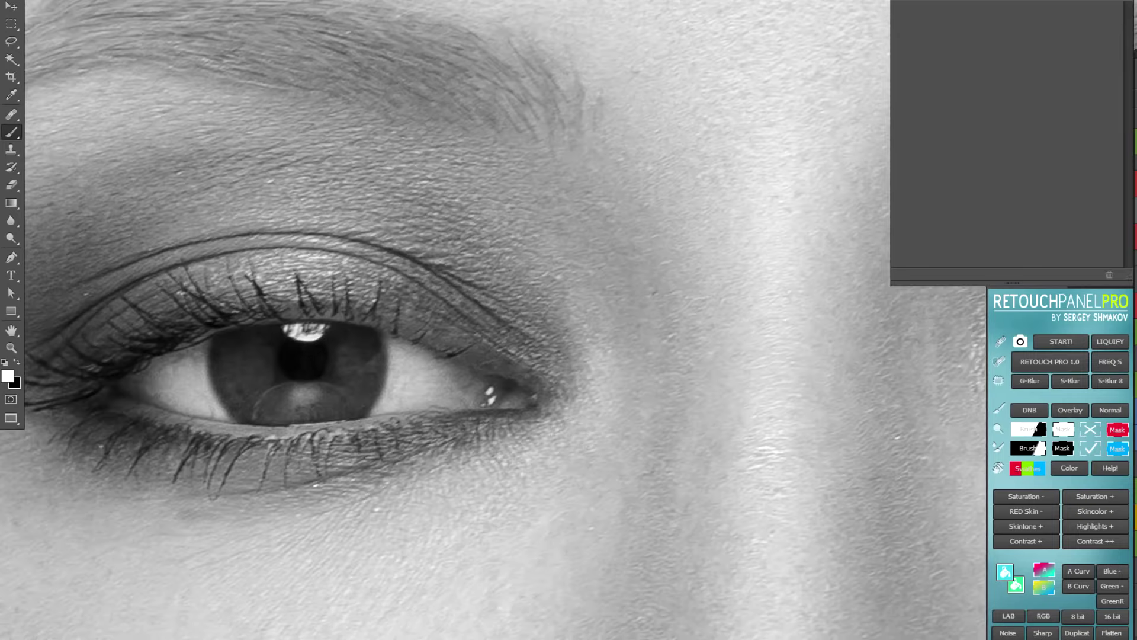
drag(302, 367, 500, 406)
scroll(450, 344, up, 2)
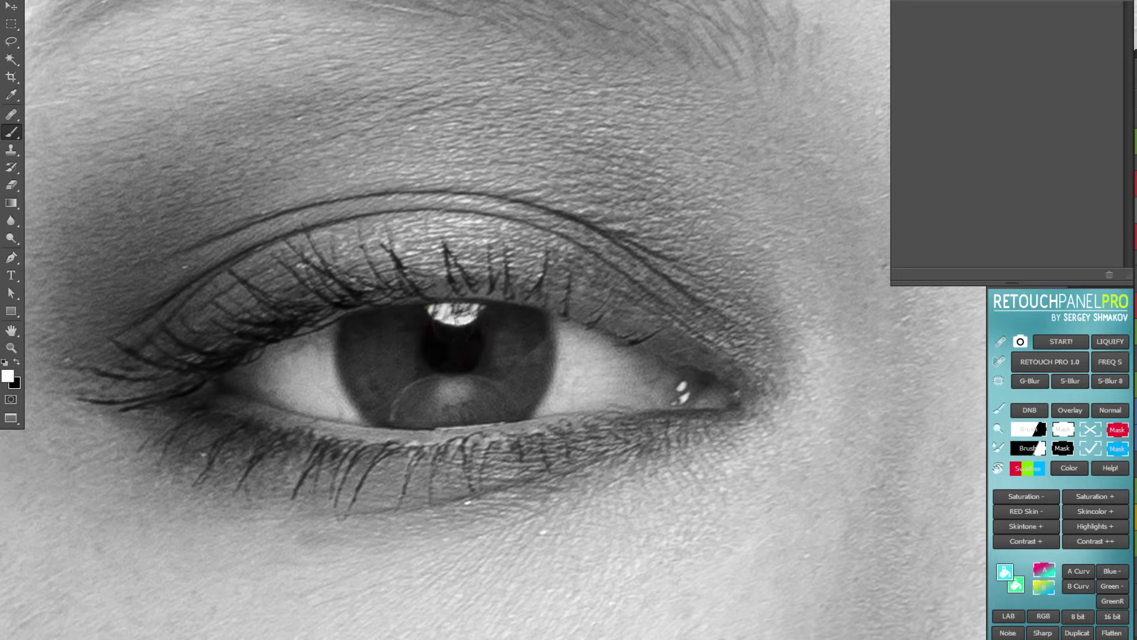
- Show the portrait in full colour and brighten the catchlights and lower irises of both eyes with white
key(ctrl+2)
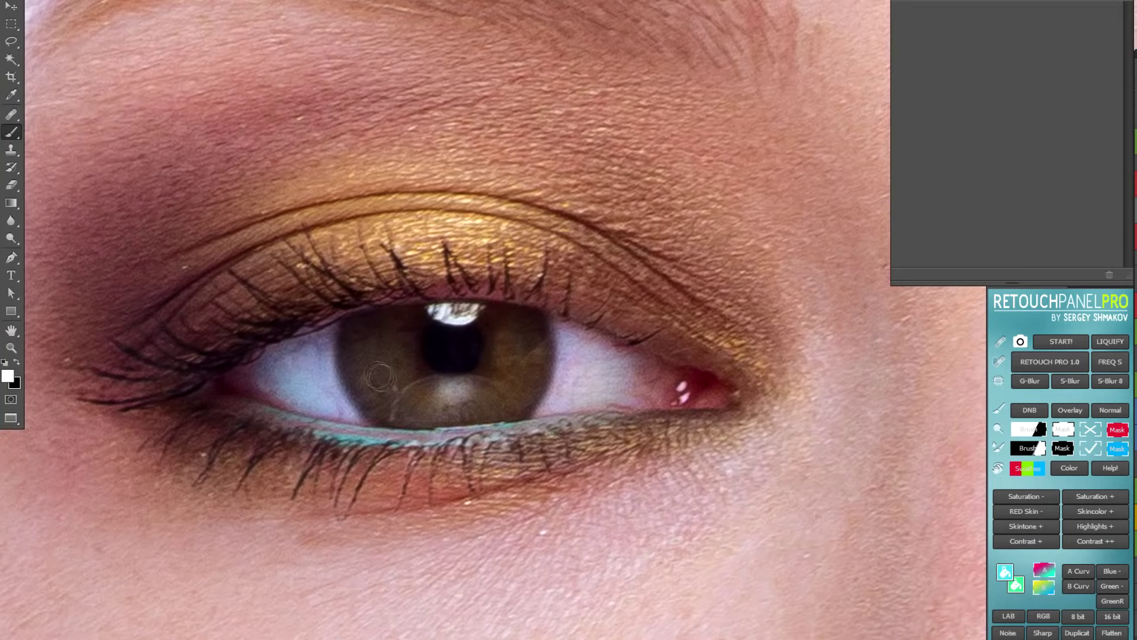
scroll(531, 358, down, 2)
scroll(530, 358, up, 2)
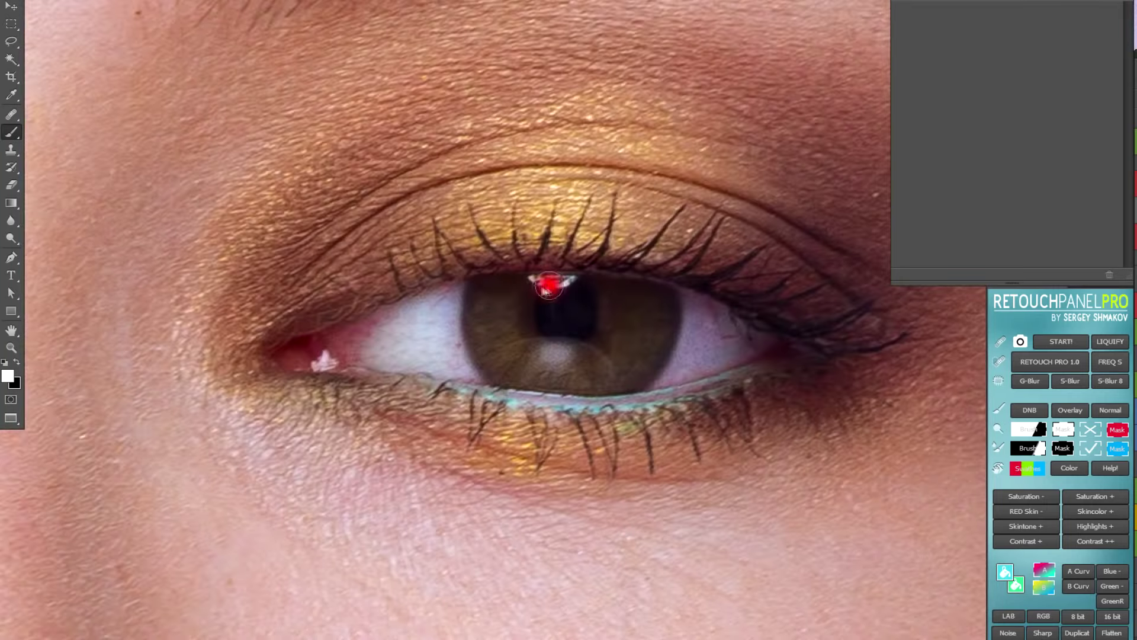
scroll(569, 320, up, 1)
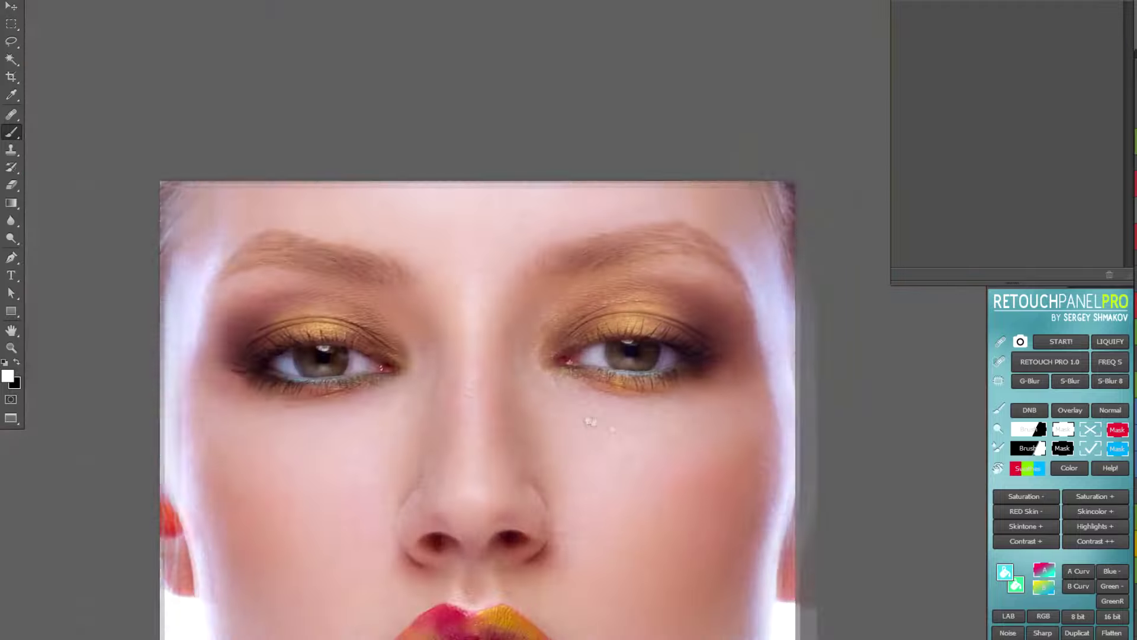
scroll(658, 365, down, 2)
scroll(589, 419, up, 2)
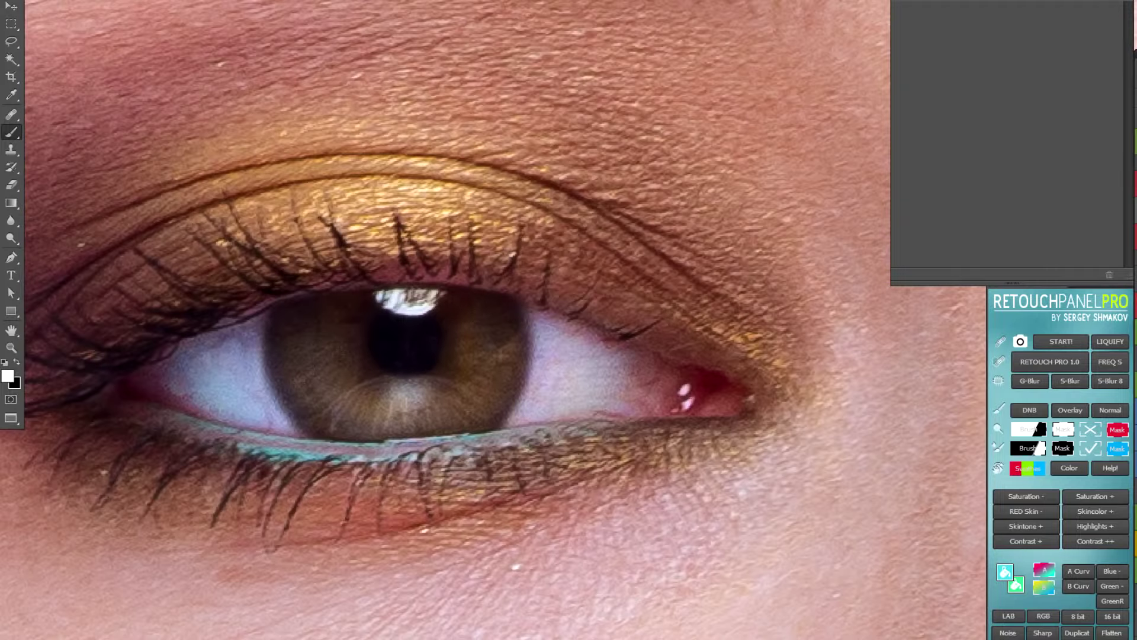
- Build up radial iris detail in both eyes with fine strokes, alternating black and white
key(x)
key(x)
scroll(509, 374, down, 1)
scroll(509, 373, up, 1)
key(x)
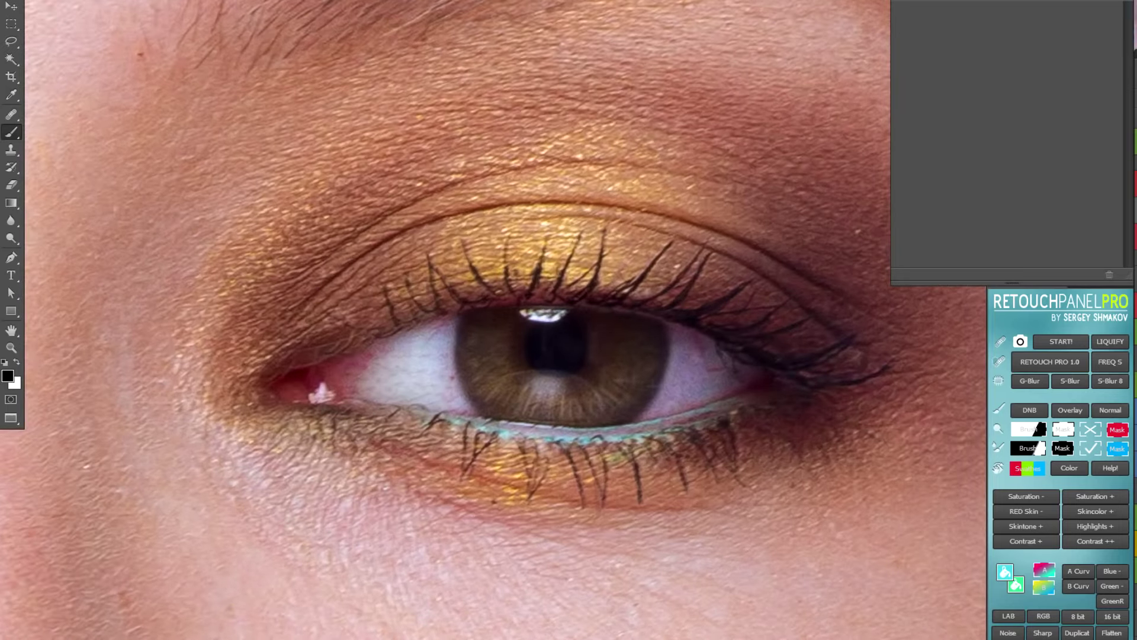
key(x)
scroll(589, 432, down, 3)
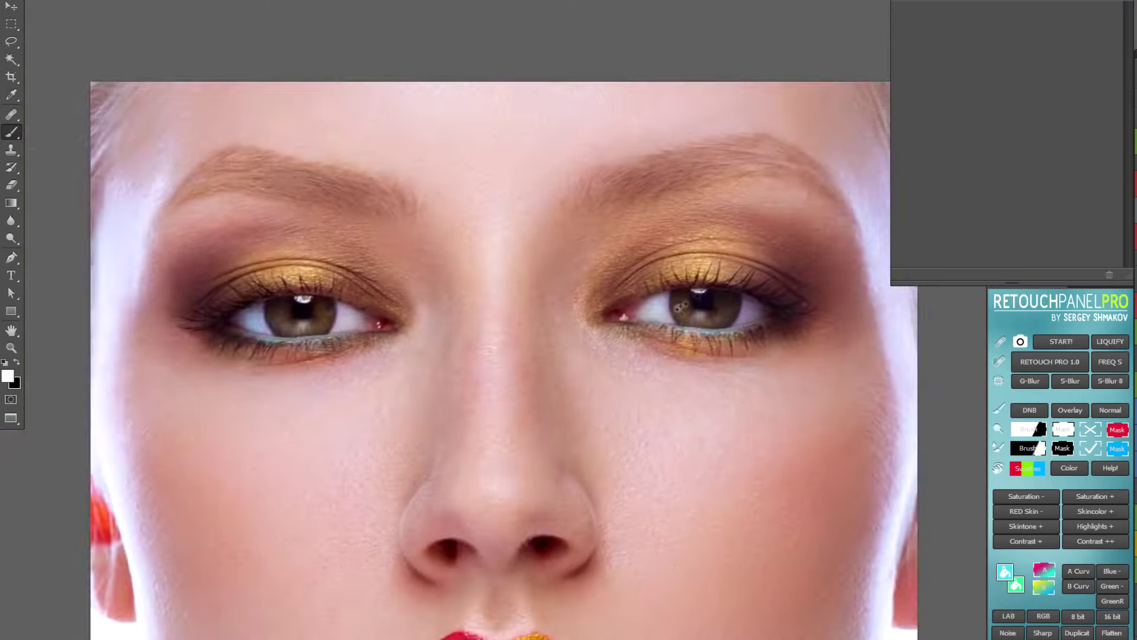
- Deepen the dark parts of both irises with a small black brush
scroll(681, 306, up, 2)
scroll(355, 332, up, 2)
key(x)
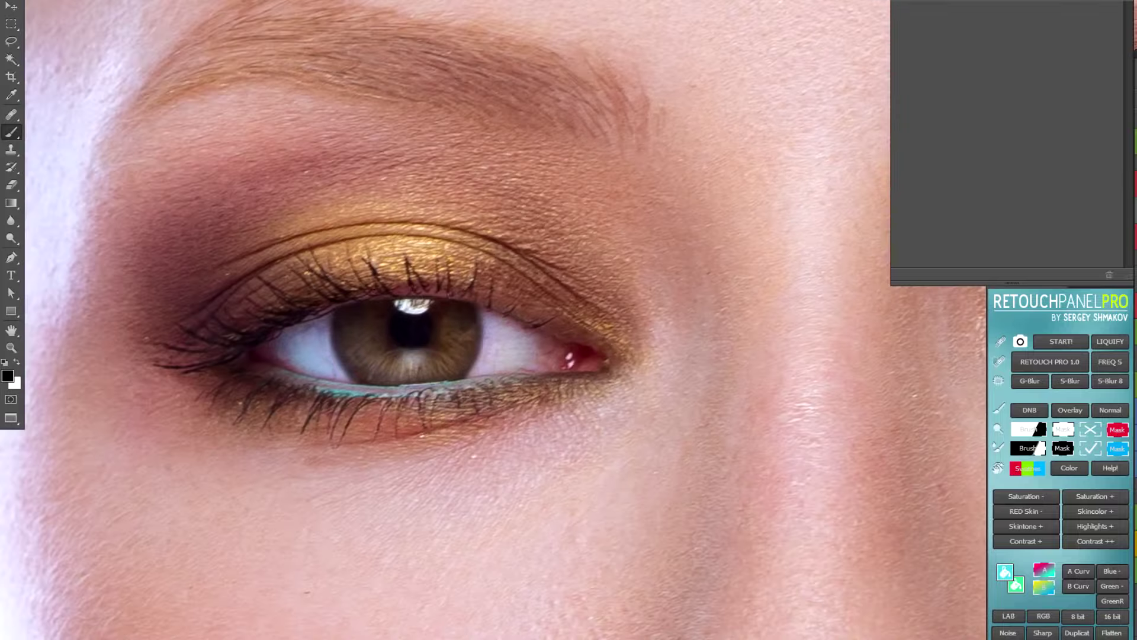
scroll(491, 320, right, 10)
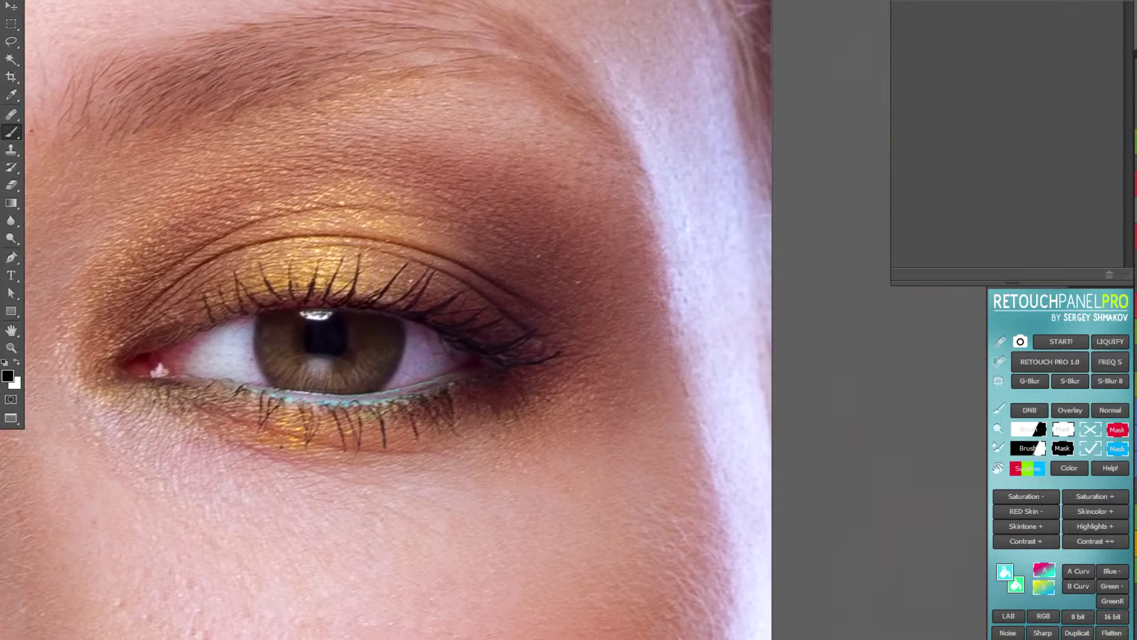
scroll(492, 320, down, 2)
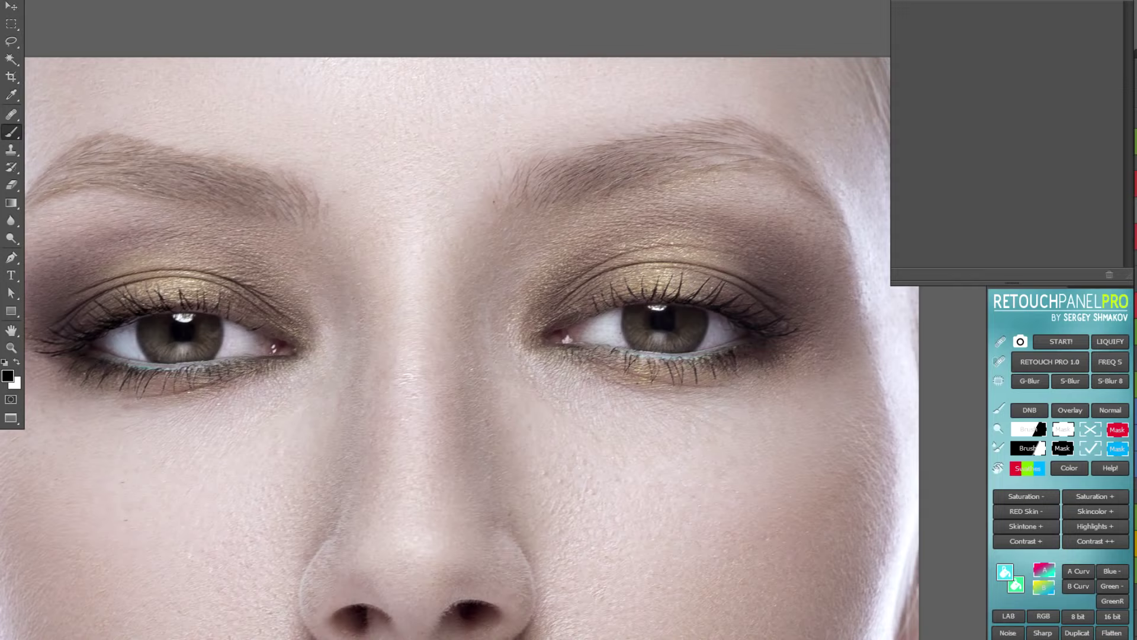
- Refine light and shadow around both eyes in the black-and-white view, alternating white and black brush colours
key(x)
scroll(393, 267, up, 2)
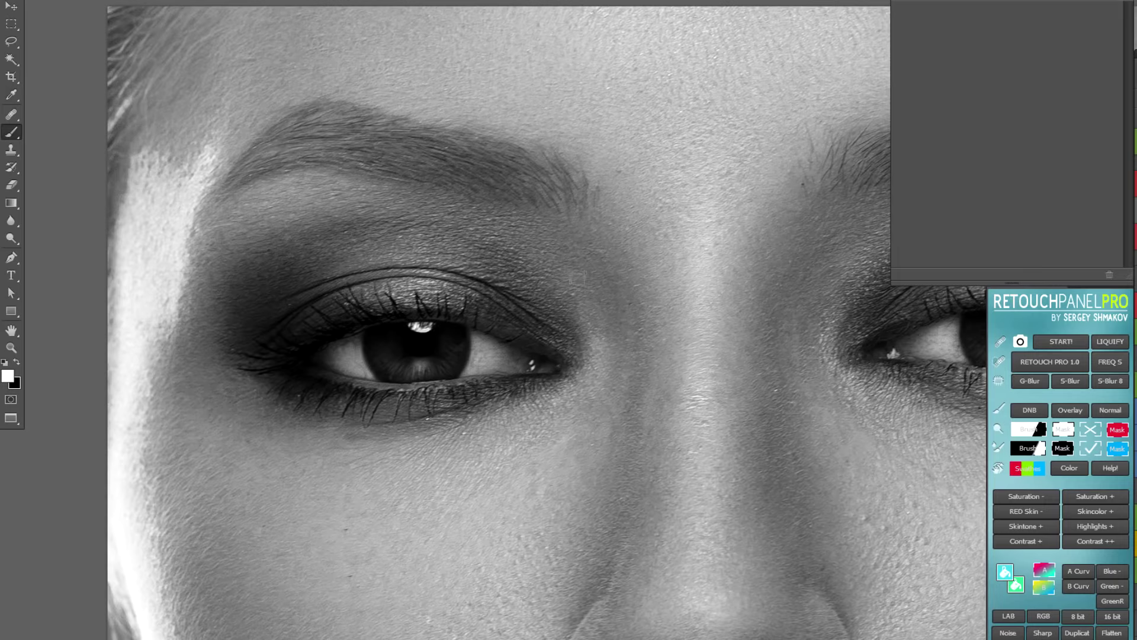
scroll(492, 320, right, 1)
key(x)
key(x)
scroll(244, 262, right, 5)
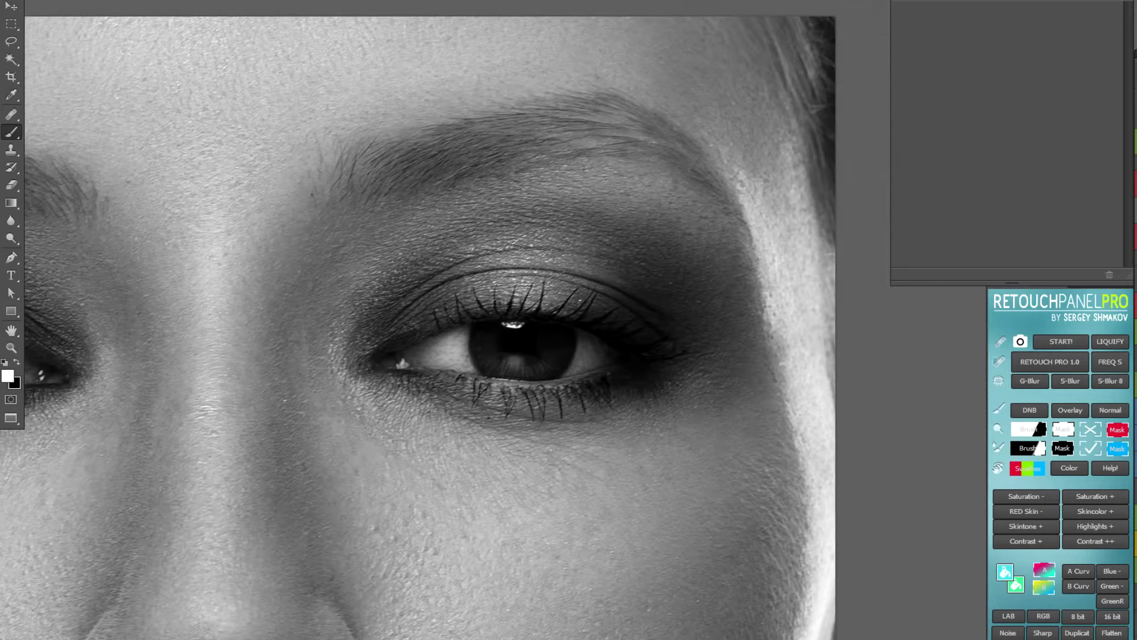
key(h)
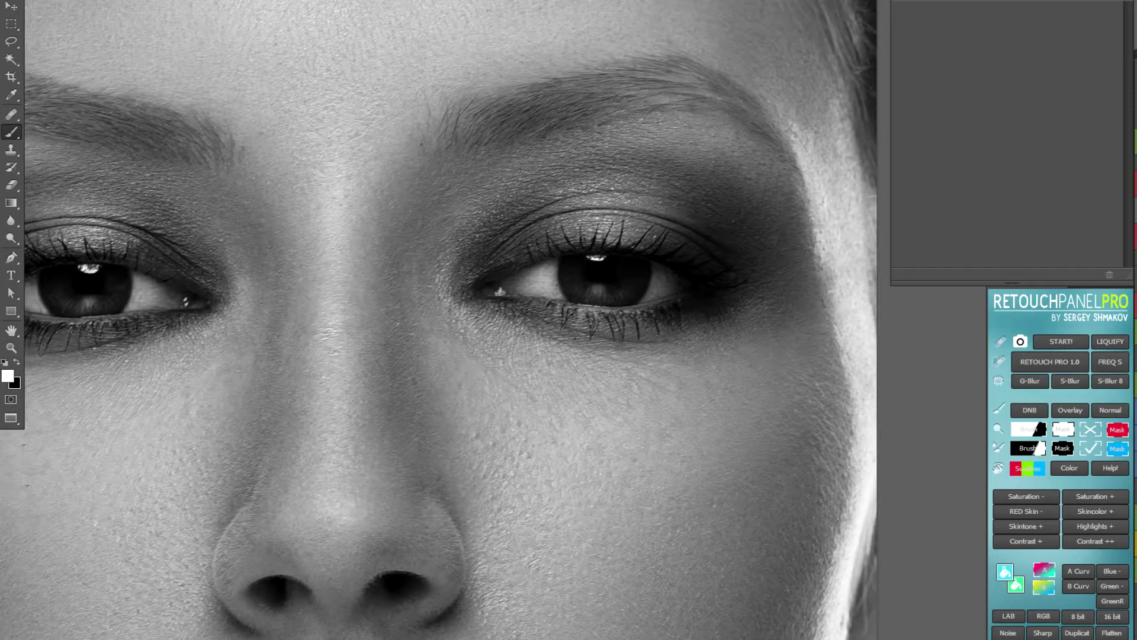
scroll(492, 320, left, 5)
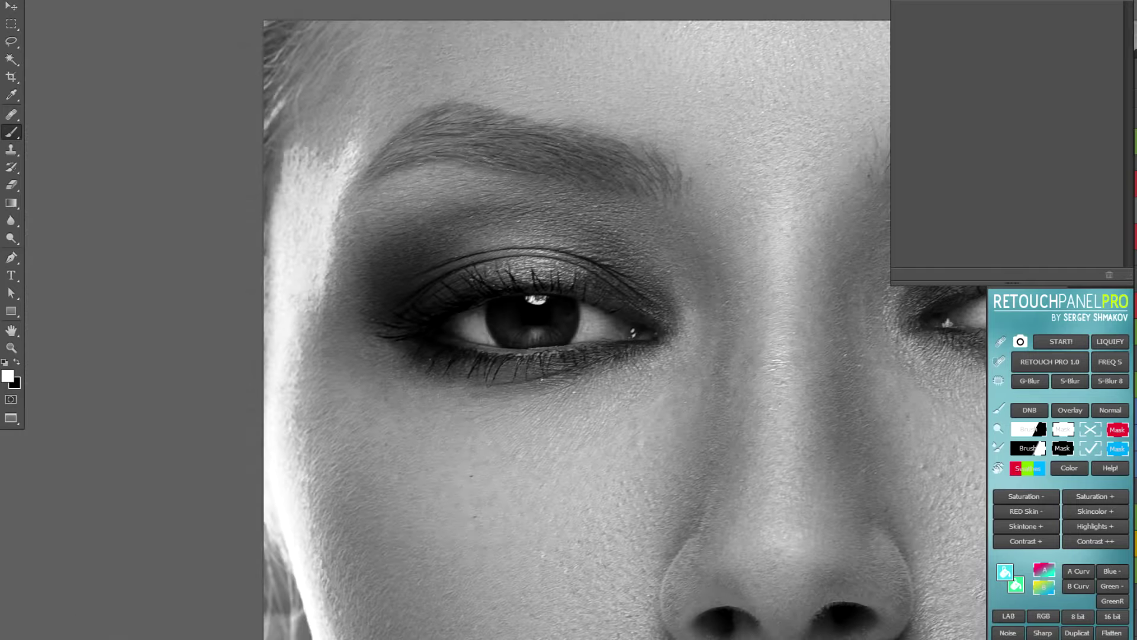
scroll(492, 319, right, 5)
key(x)
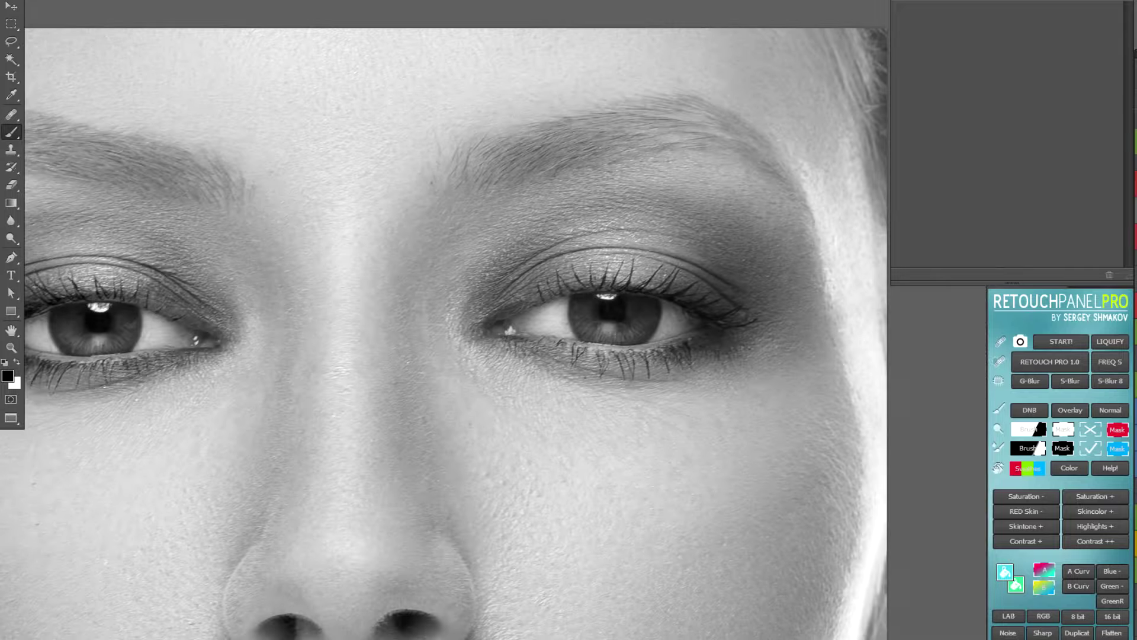
- Rotate the canvas and fill in the image-left eyebrow with fine black hair strokes
key(x)
drag(116, 226, 414, 431)
key(r)
key(x)
drag(473, 394, 497, 397)
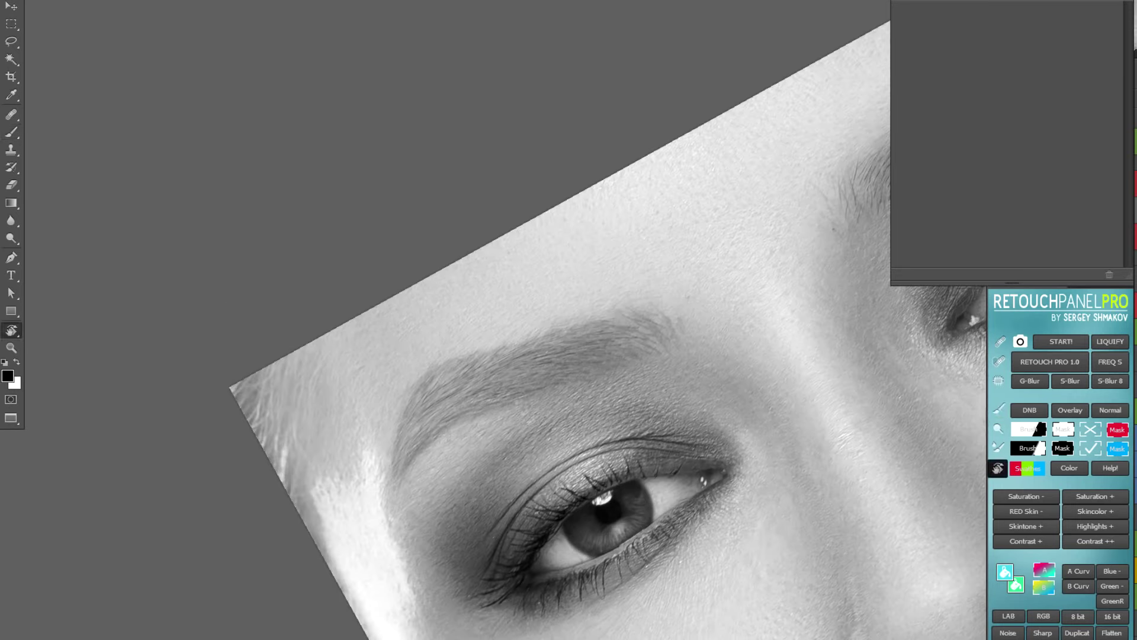
key(b)
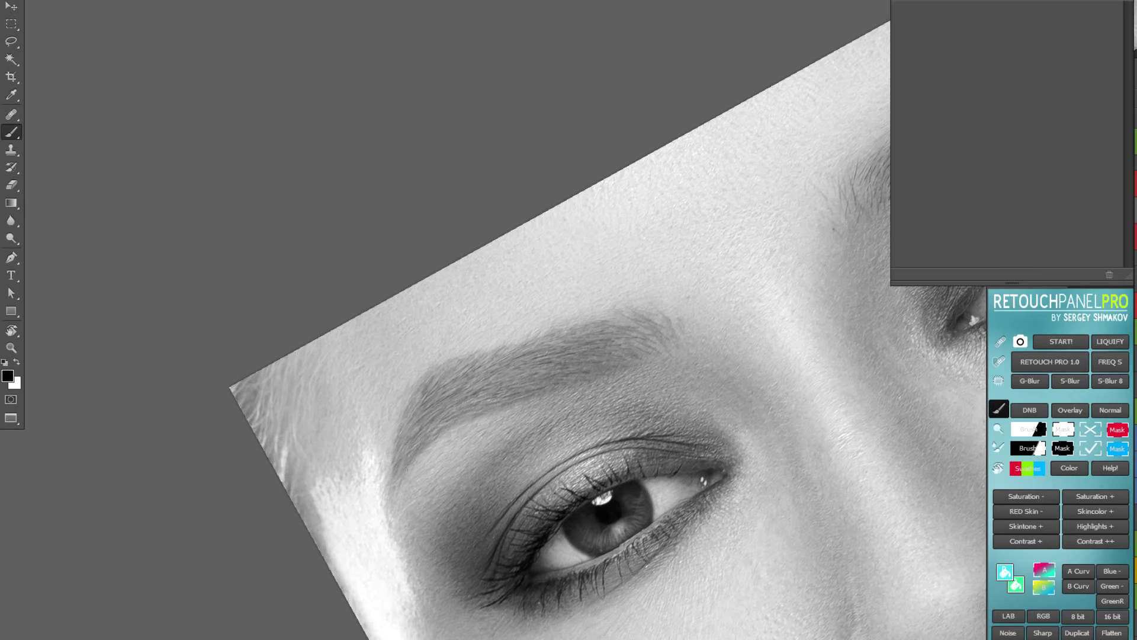
- Rotate the canvas further and define the outer end of the image-left eyebrow with black hair strokes
key(r)
drag(563, 290, 584, 255)
key(r)
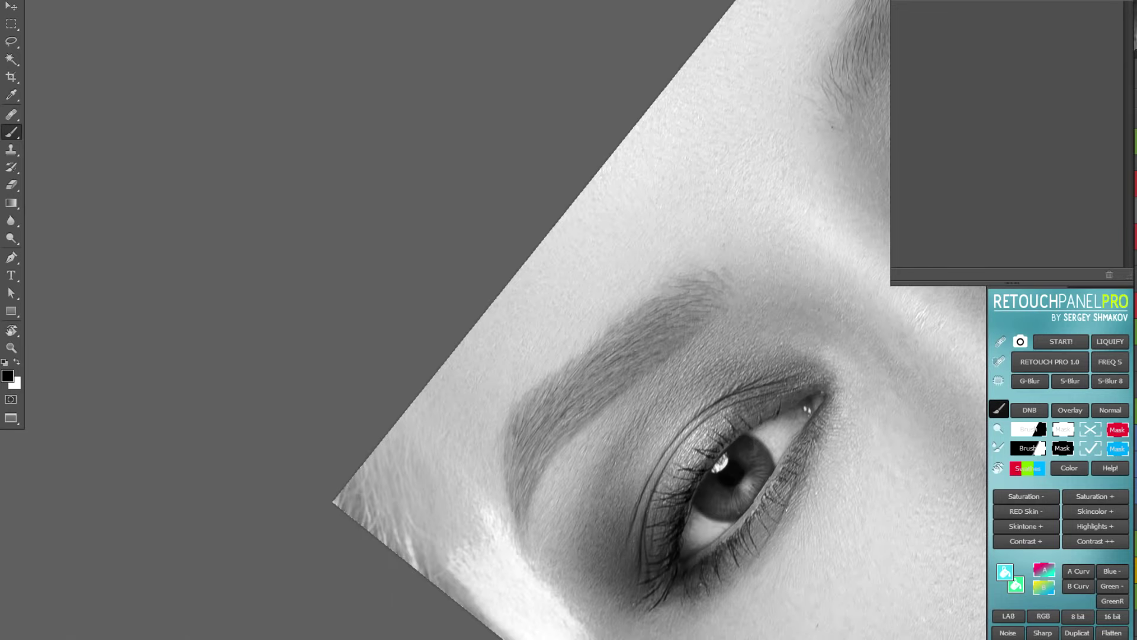
- Rotate the canvas and fill in the image-right eyebrow with fine black hair strokes, then return it to upright
key(r)
drag(569, 237, 628, 343)
key(b)
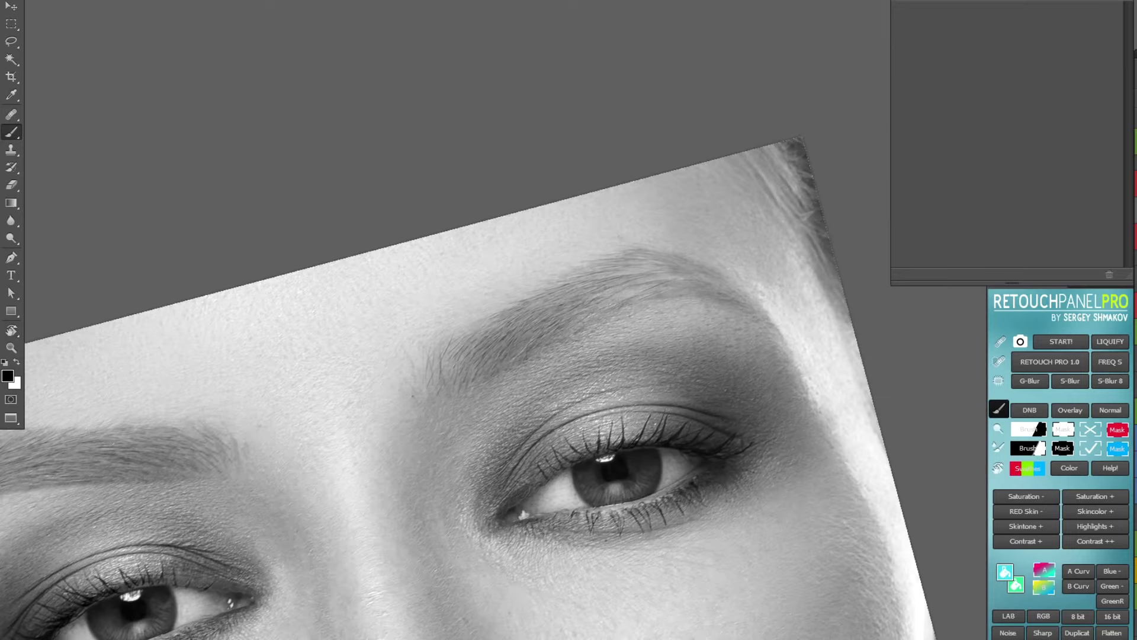
scroll(477, 376, down, 3)
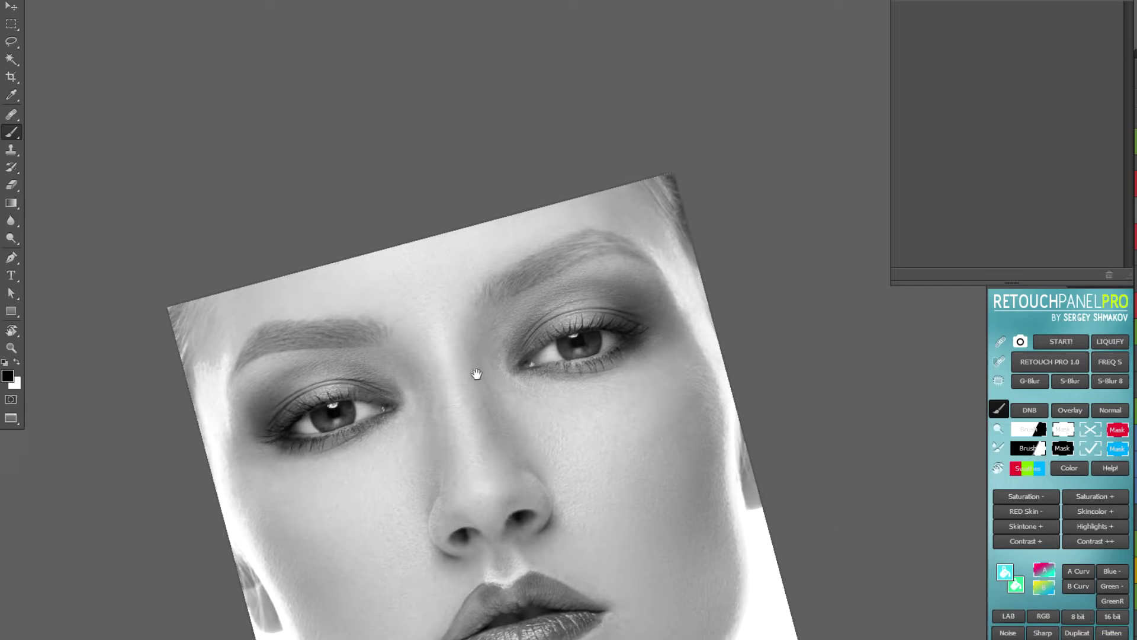
scroll(431, 388, up, 4)
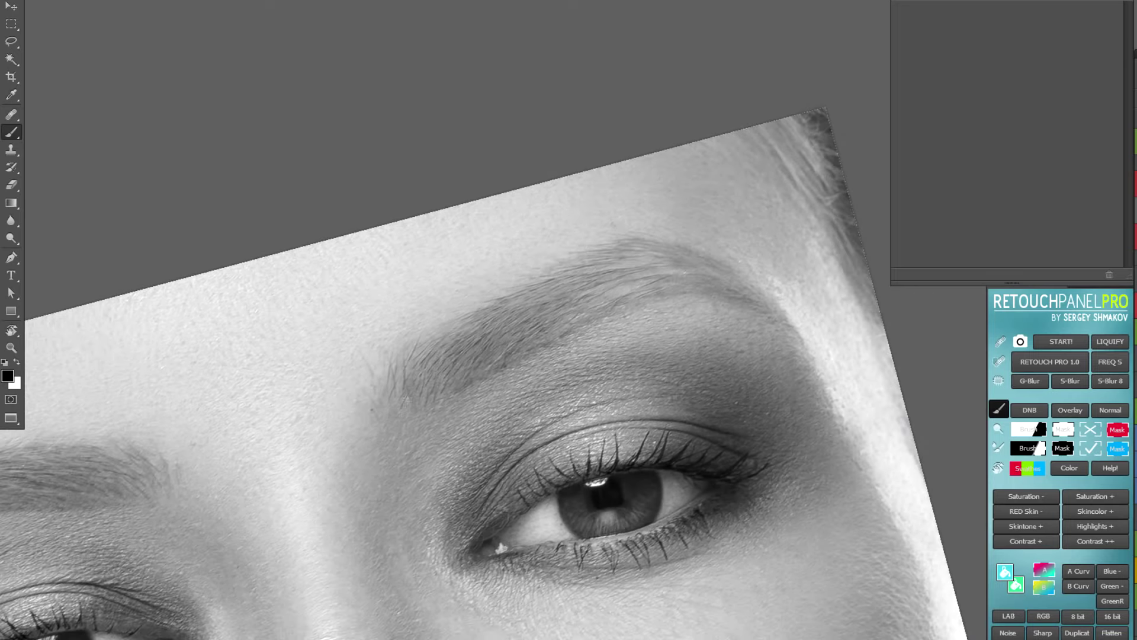
drag(617, 292, 607, 280)
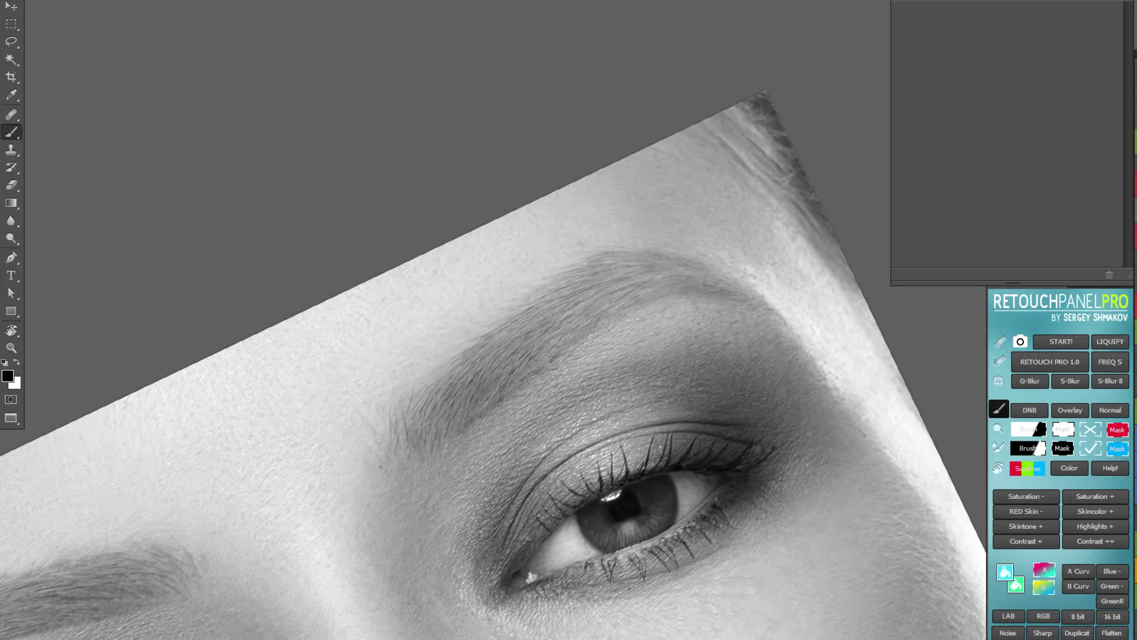
drag(606, 281, 601, 275)
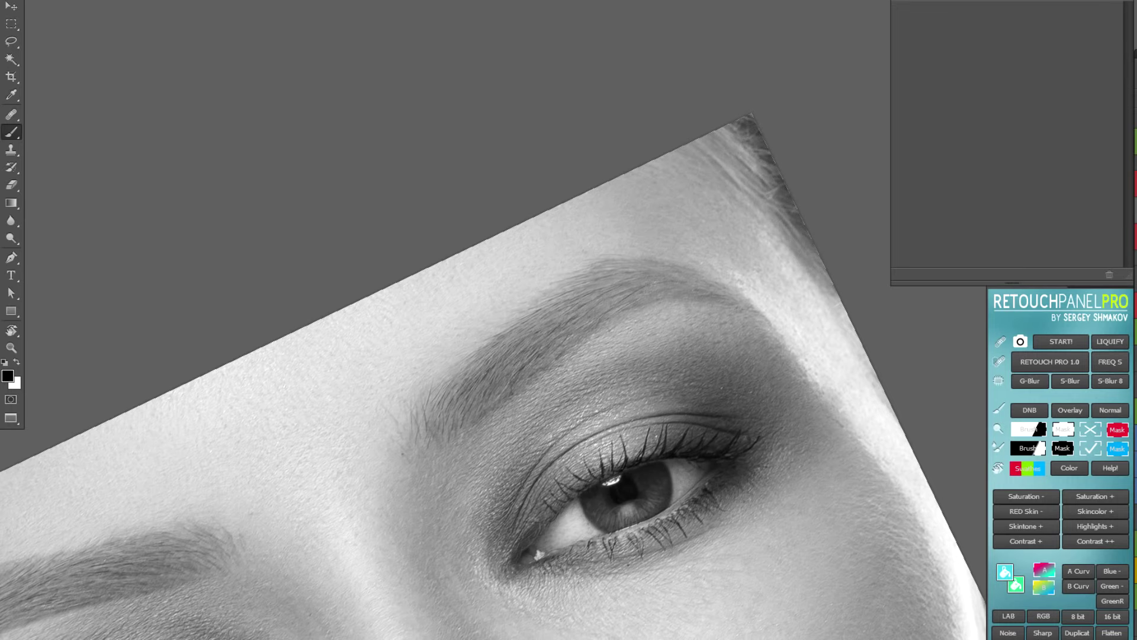
key(x)
key(x)
key(ctrl+0)
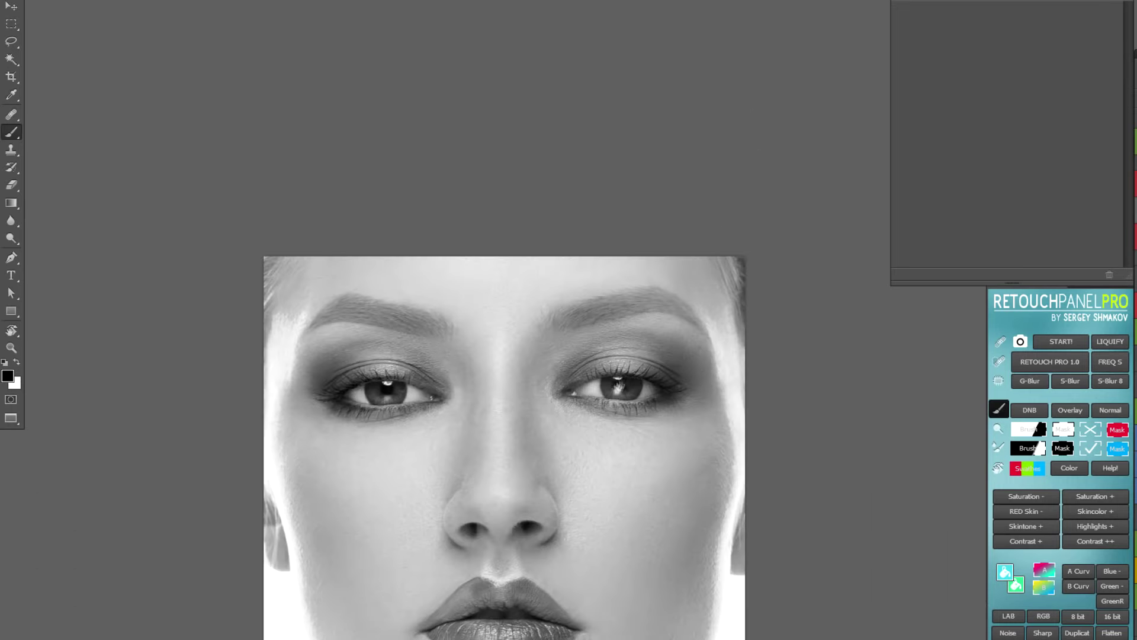
- Clean up the upper edge and shape of the image-left eyebrow, alternating white and black brush colours
key(ctrl+plus)
key(x)
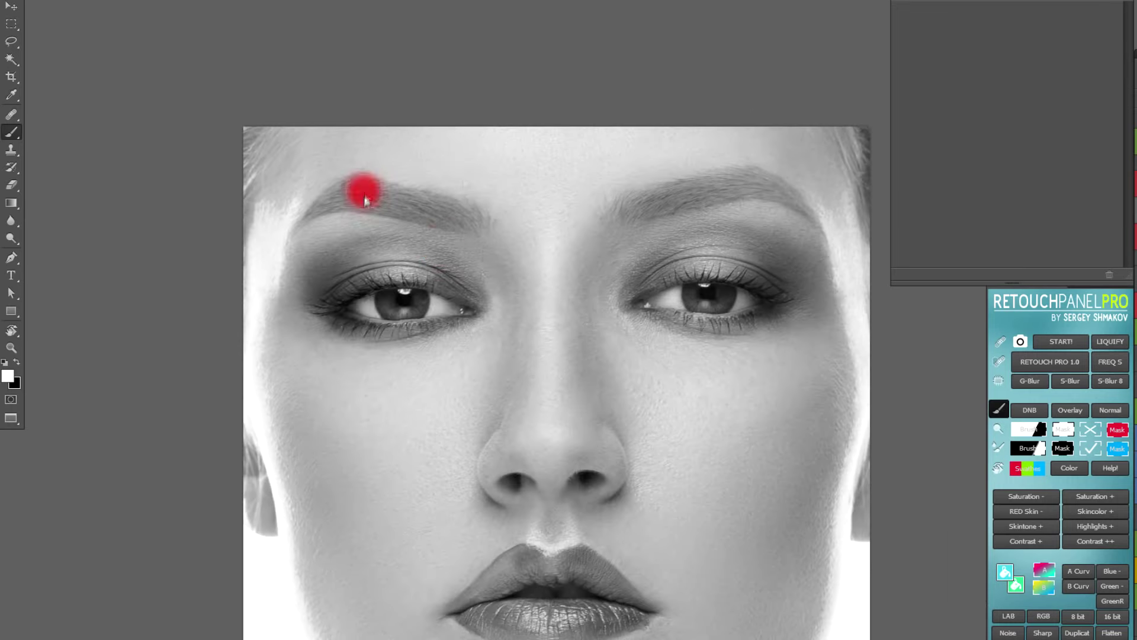
click(363, 185)
click(343, 183)
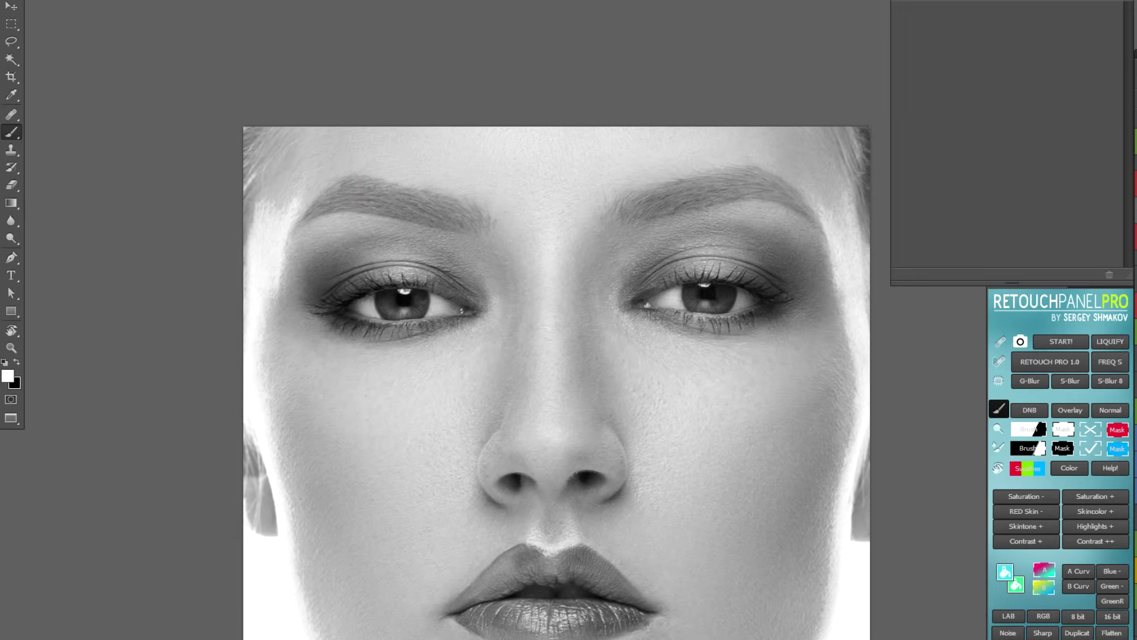
key(x)
key(x)
key(x)
scroll(593, 332, down, 4)
scroll(655, 300, up, 2)
key(x)
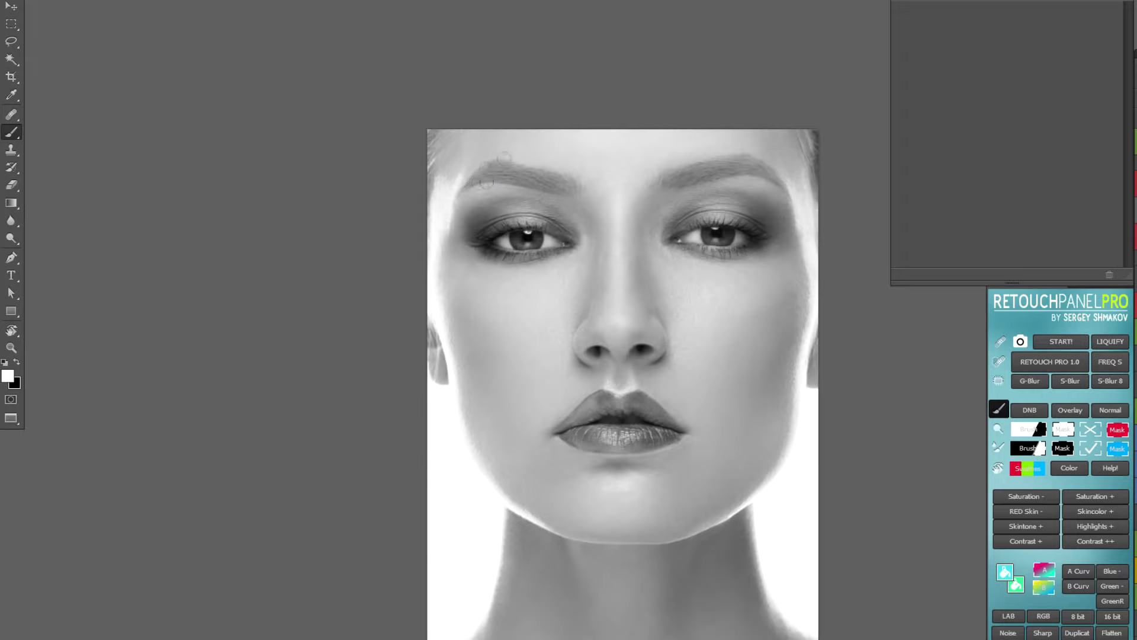
- Check and touch up both eyebrows in the darker black-and-white view, rotating the canvas and returning it to upright
scroll(794, 175, up, 2)
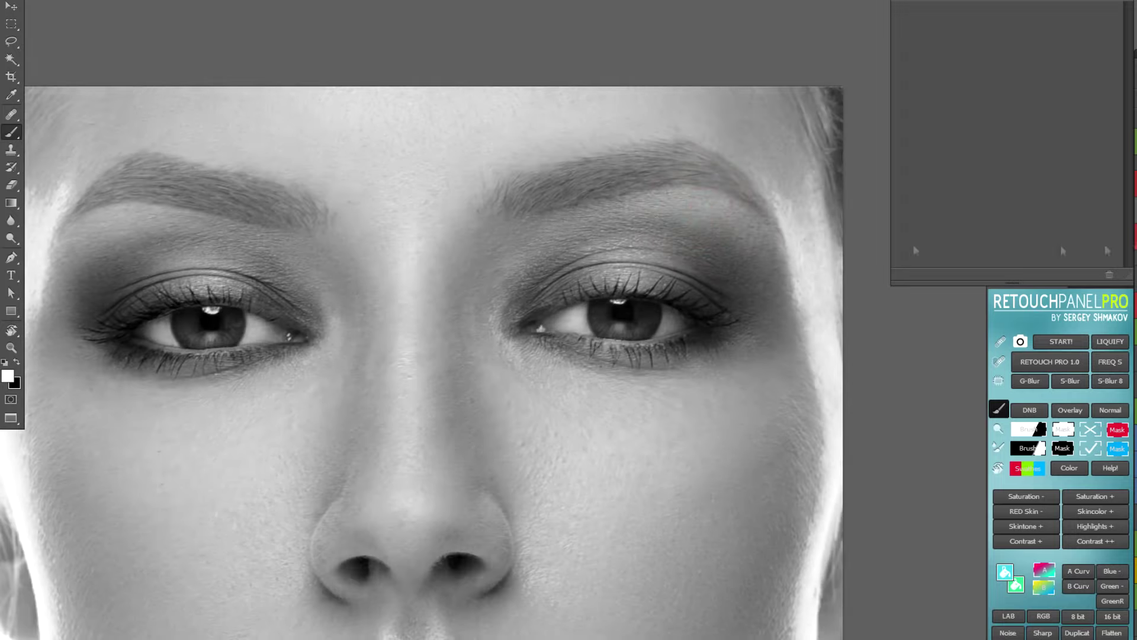
key(r)
drag(651, 249, 569, 193)
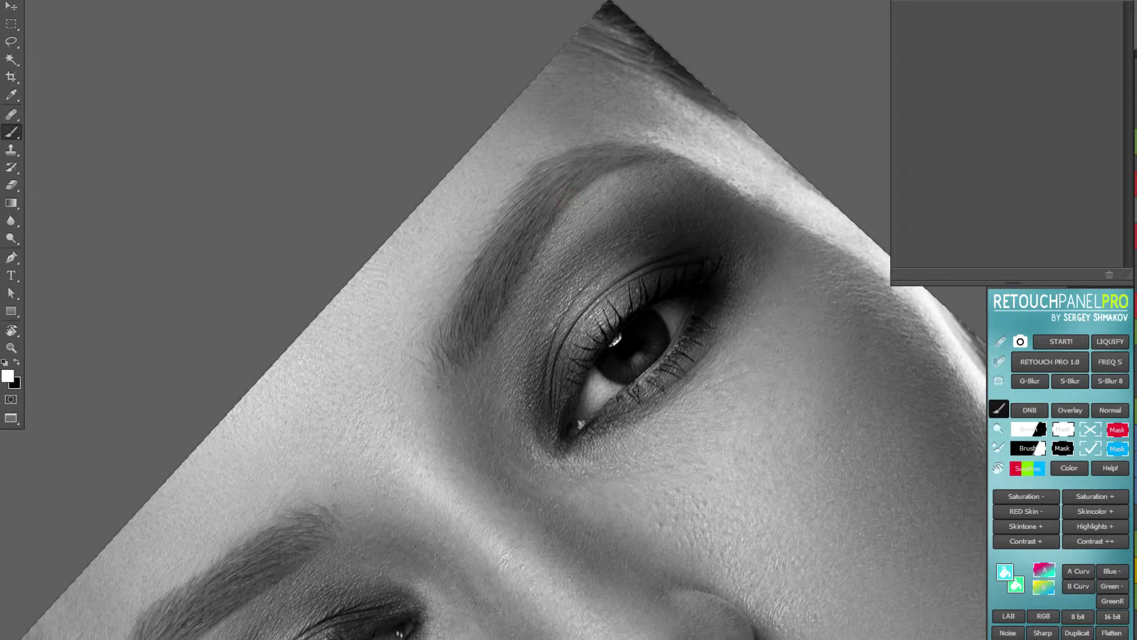
scroll(504, 320, down, 3)
scroll(477, 393, up, 3)
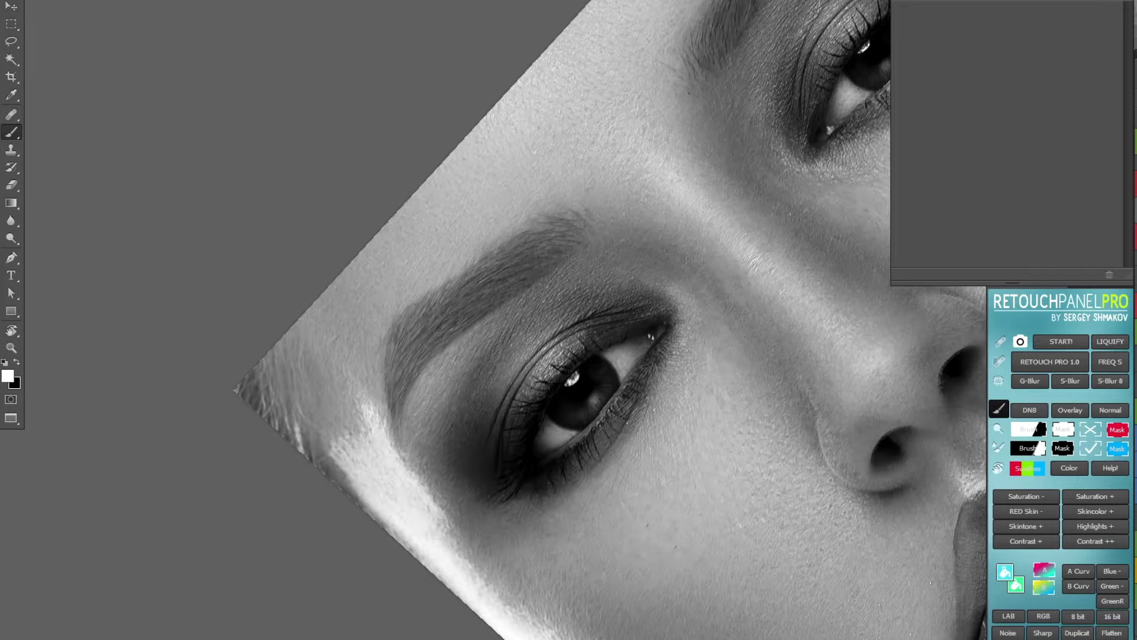
key(ctrl+0)
scroll(518, 271, up, 3)
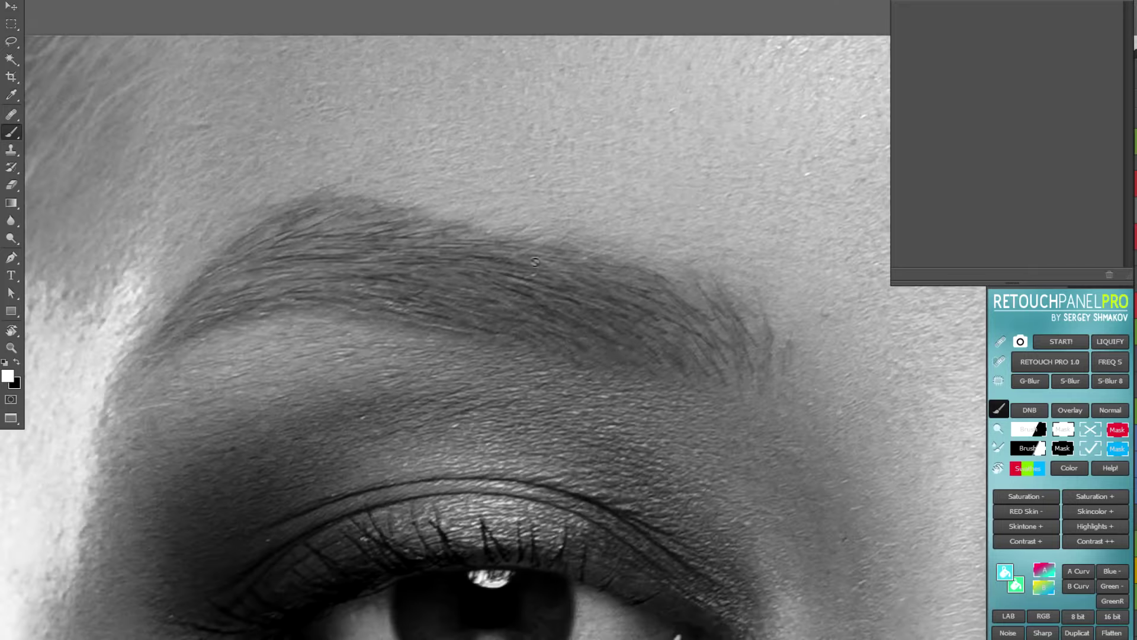
scroll(518, 271, down, 1)
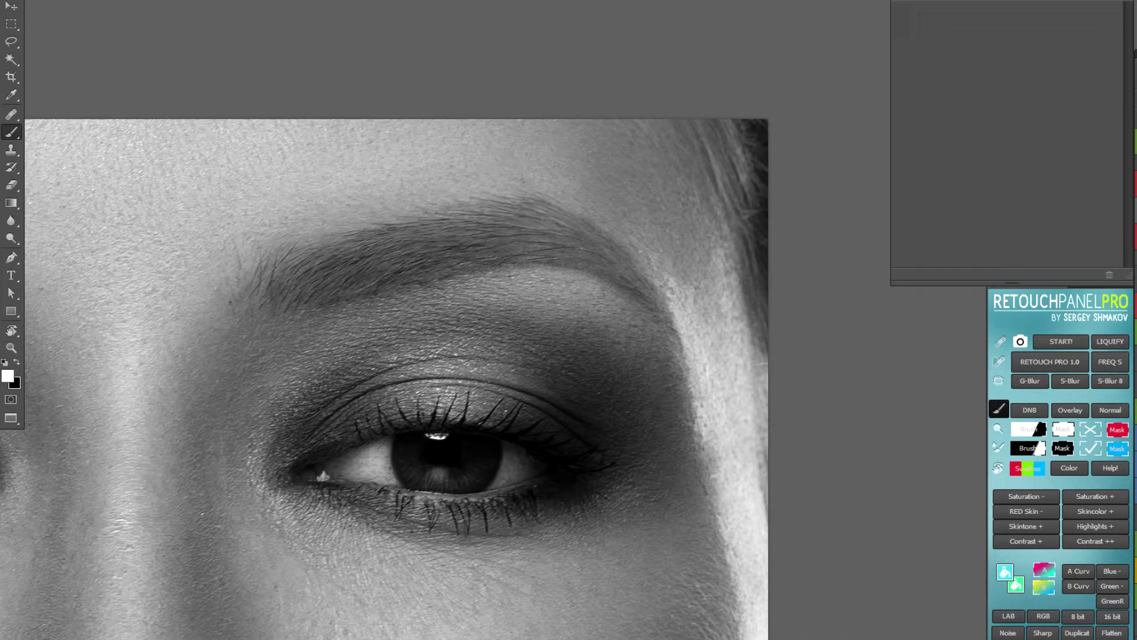
scroll(800, 248, down, 3)
- Apply a Surface Blur with radius 81 and threshold 12 and hide the result behind a black layer mask
drag(800, 237, 739, 230)
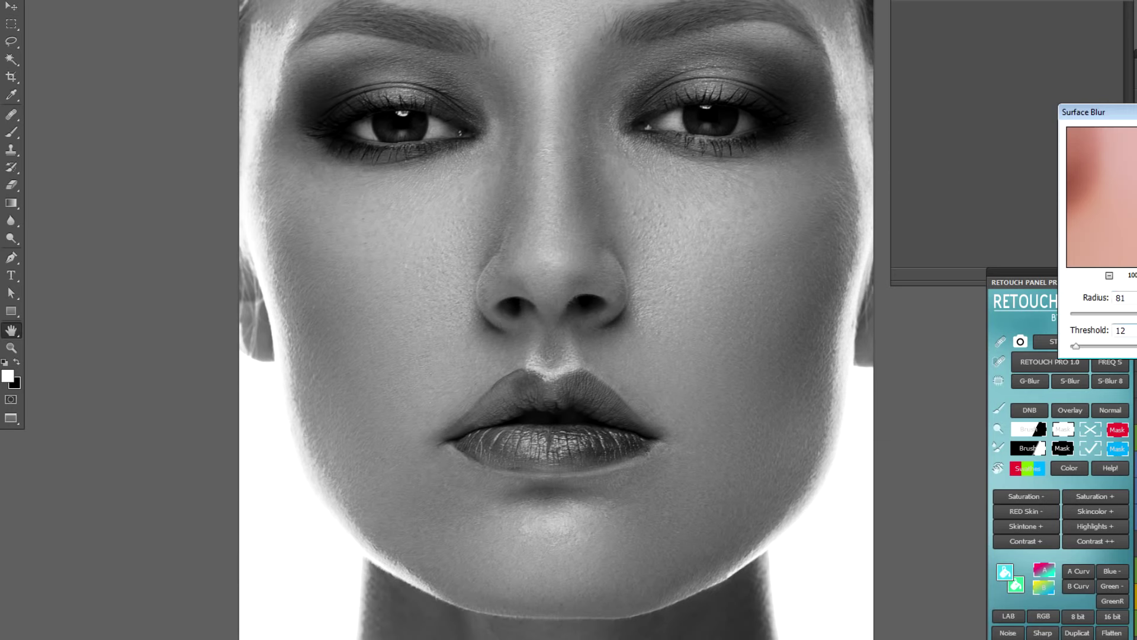
key(Return)
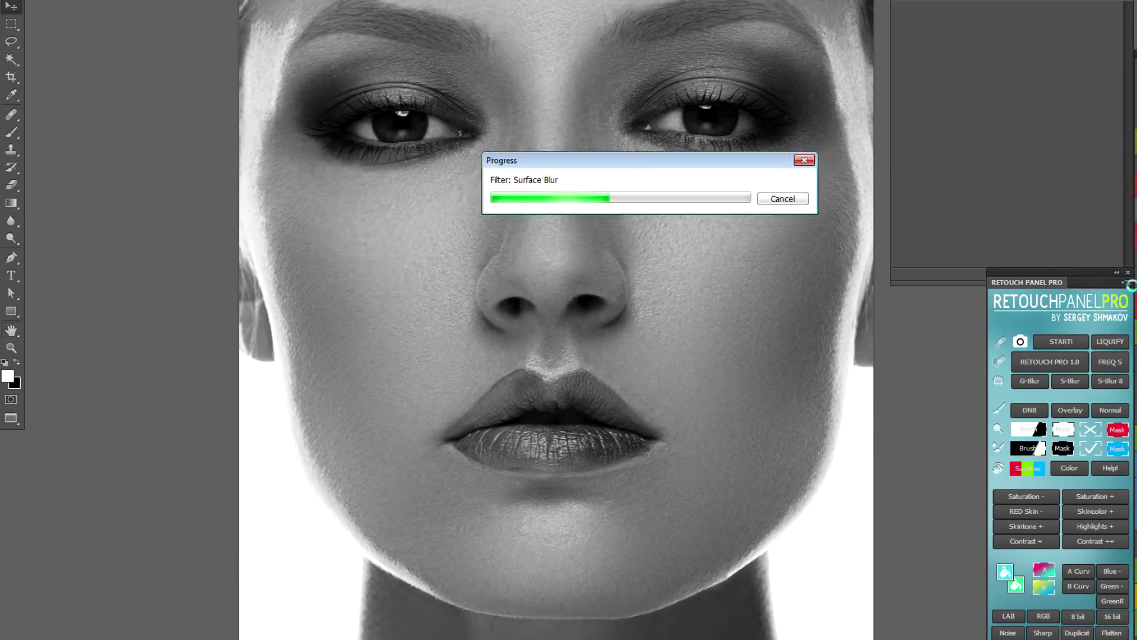
key(Return)
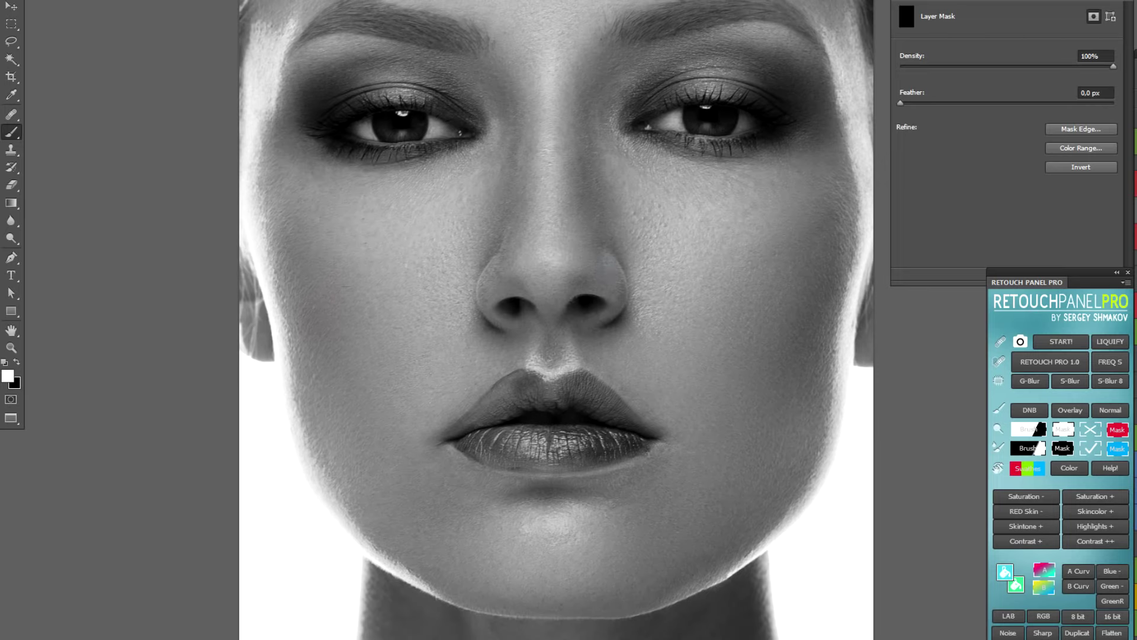
- Paint on the blur layer's mask over the whites of both eyes and the teeth, working in the colour view
drag(393, 386, 347, 364)
scroll(539, 456, down, 6)
scroll(737, 521, up, 10)
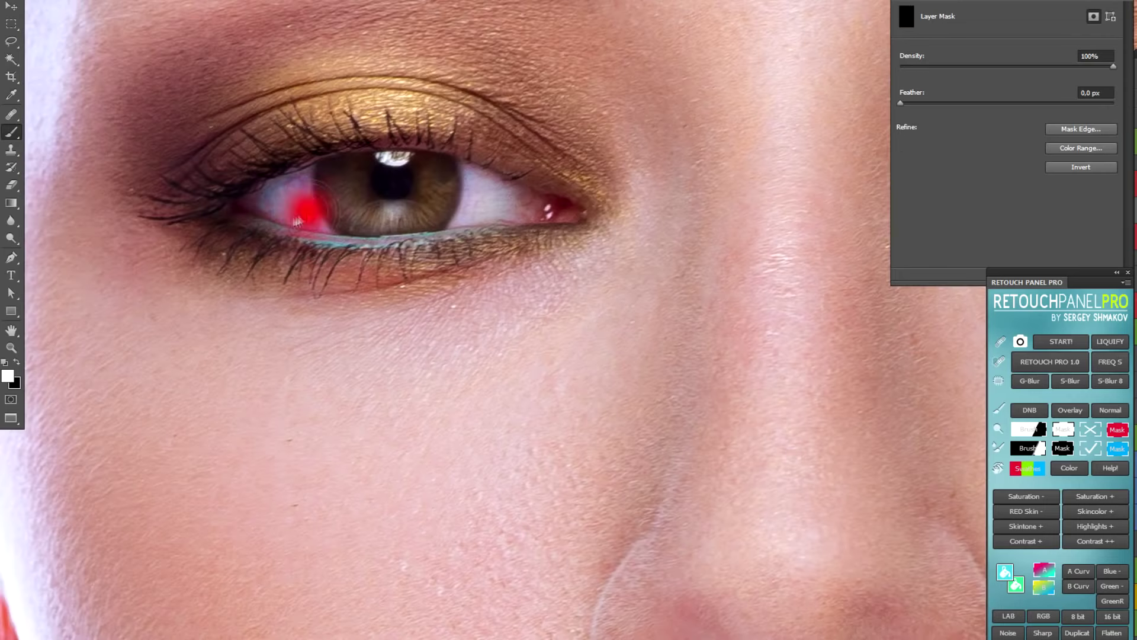
drag(298, 221, 277, 207)
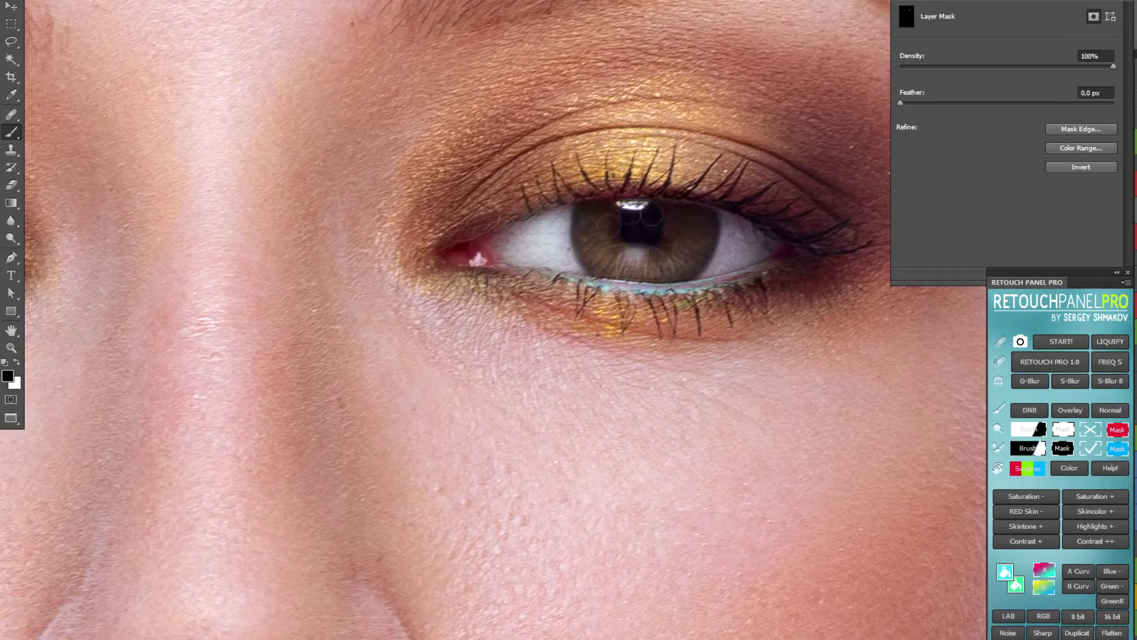
click(510, 391)
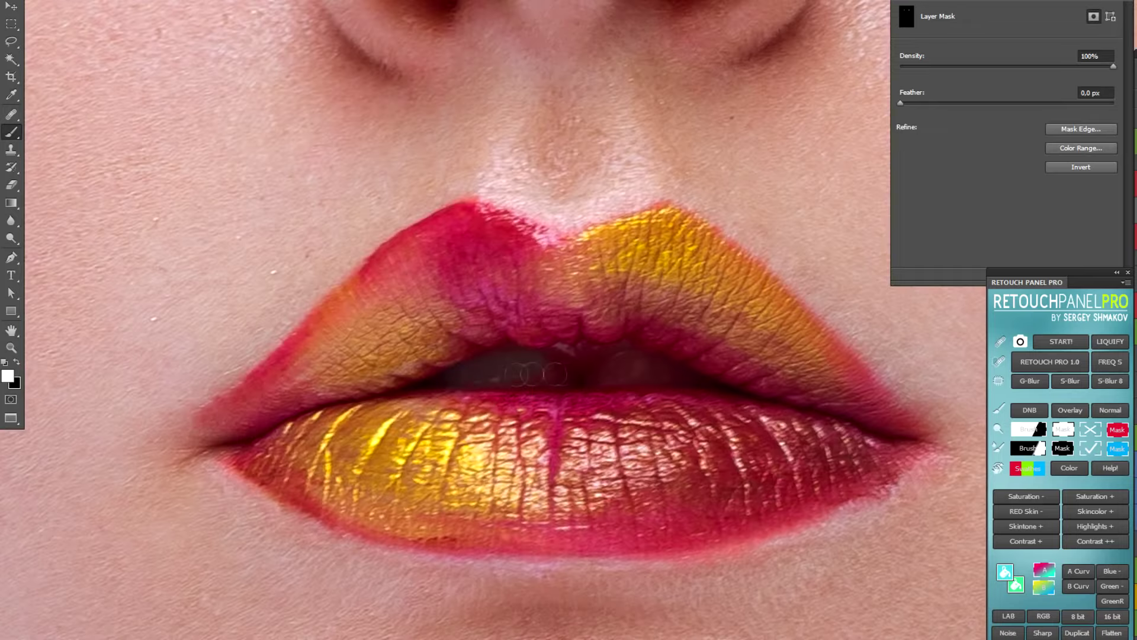
key(x)
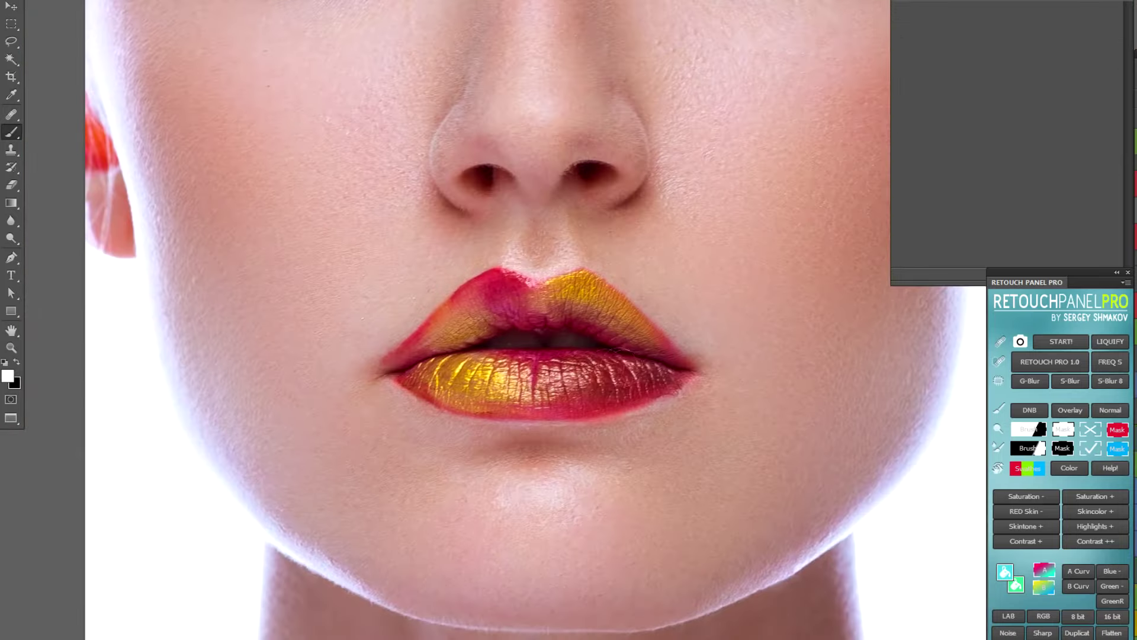
- Sample yellow and red lipstick colours from the lips and paint them over the uneven colour on both lips
alt+click(482, 393)
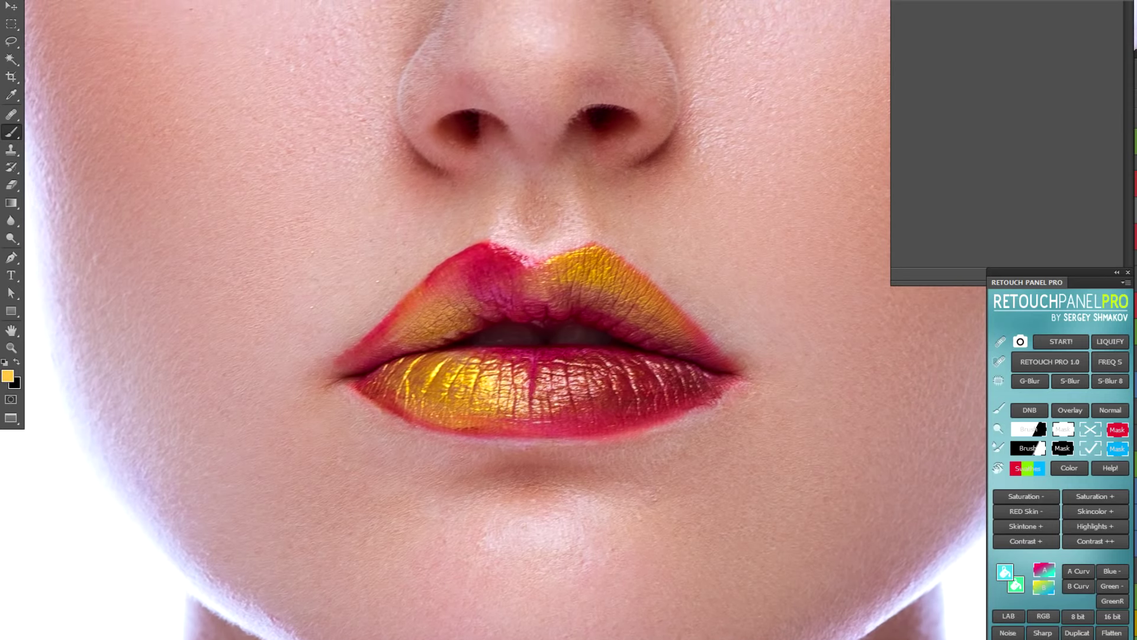
alt+click(427, 296)
alt+click(562, 289)
alt+click(588, 422)
scroll(618, 347, up, 1)
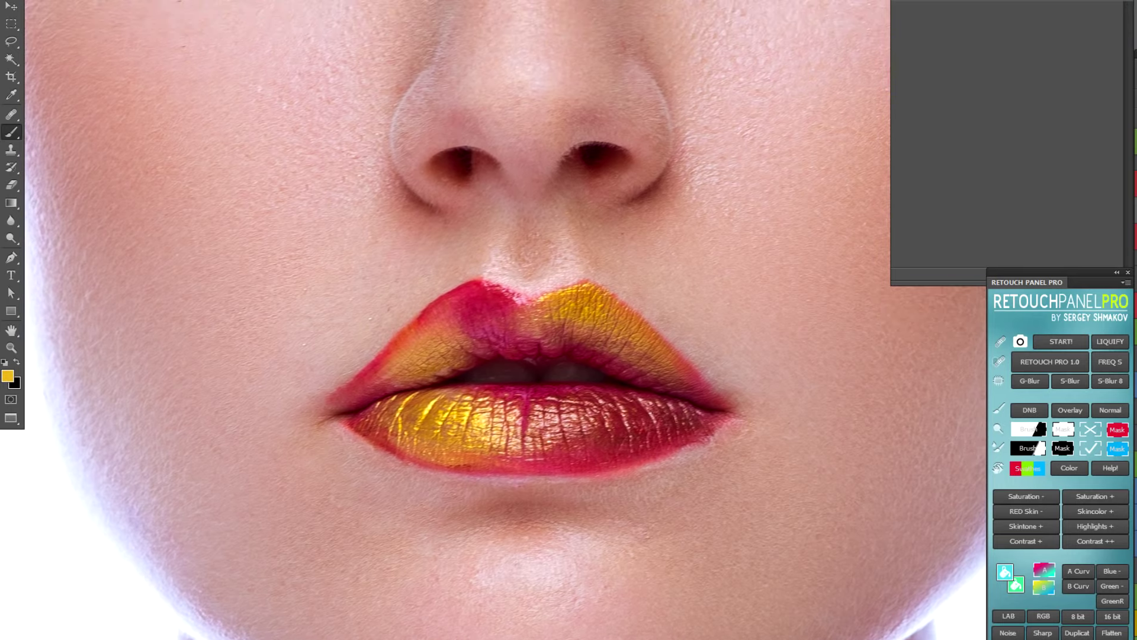
scroll(533, 379, up, 1)
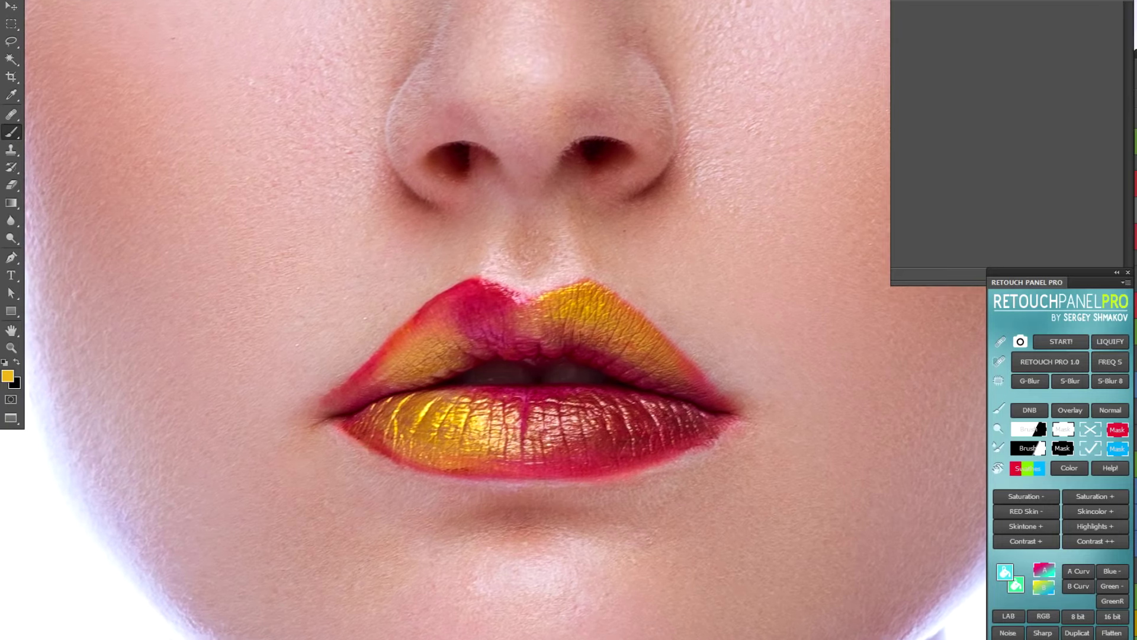
key(ctrl+0)
scroll(579, 346, up, 4)
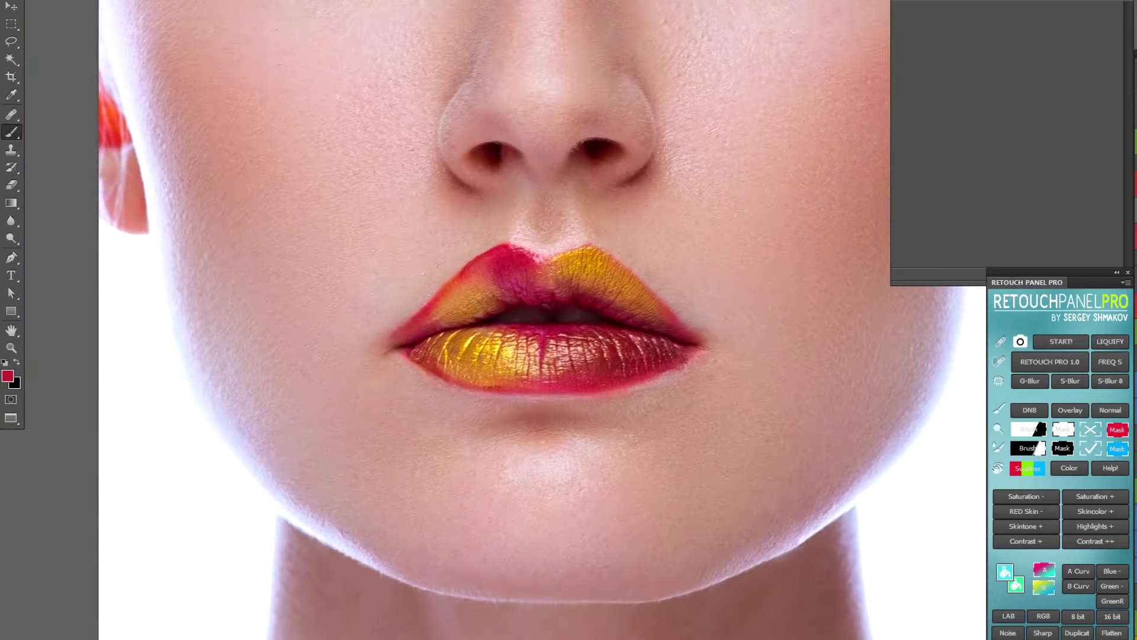
- Sample the skin tone beside the mouth and even out the skin colour around the lip contour
alt+click(360, 351)
scroll(609, 396, up, 1)
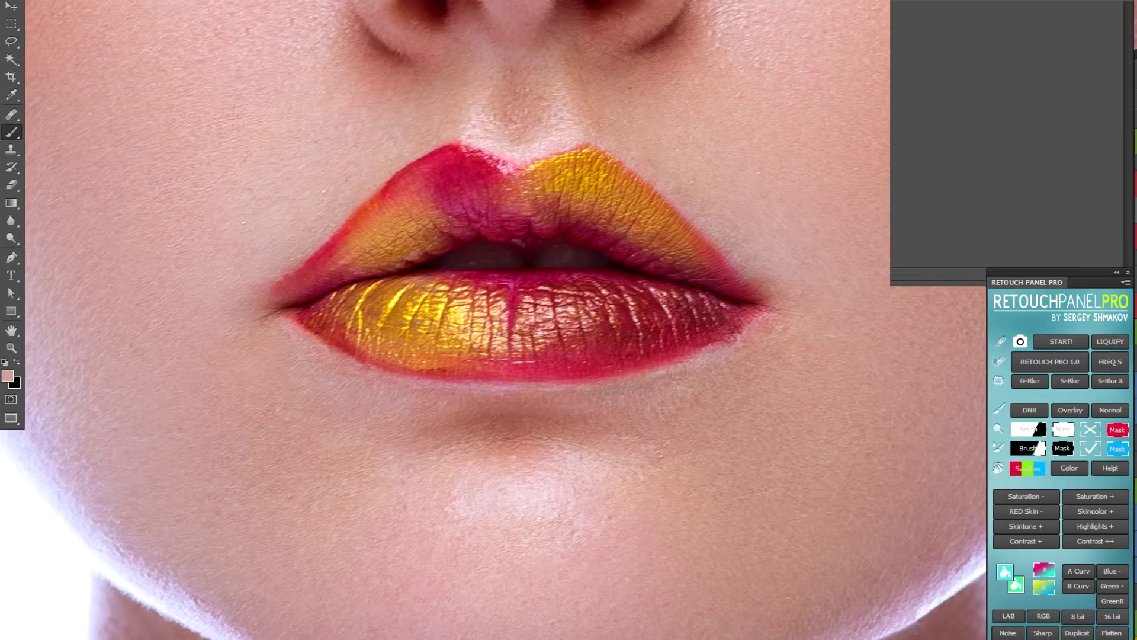
mouse_move(533, 296)
mouse_down()
mouse_move(480, 415)
mouse_move(533, 434)
mouse_move(637, 397)
mouse_up()
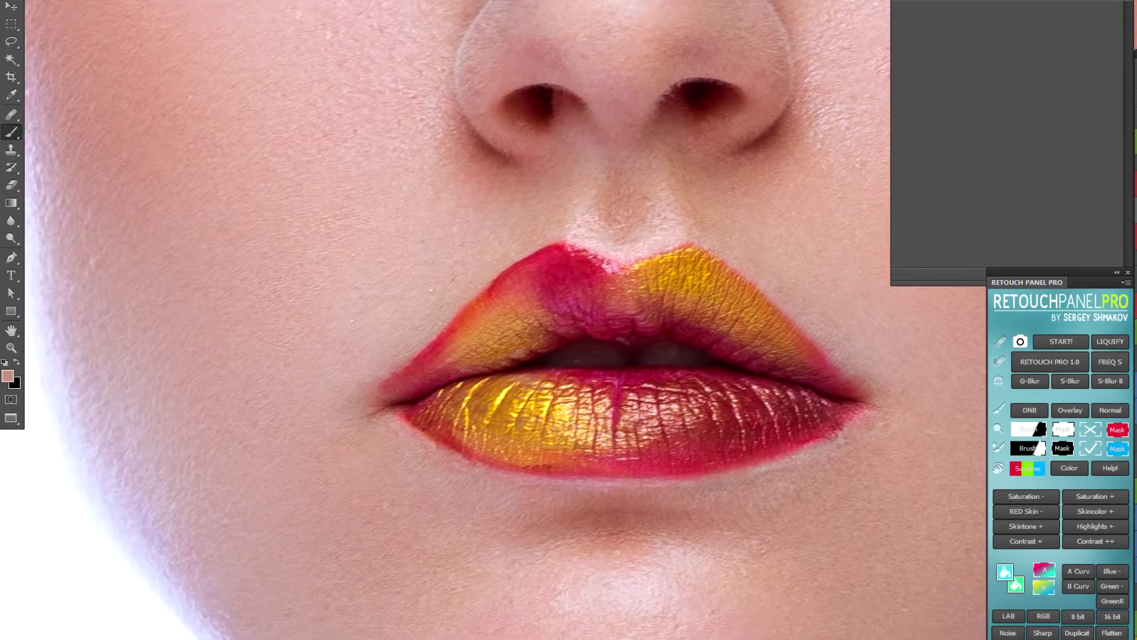
- Reset the brush colours to black and white and refine the shading at the image-left corner of the mouth
key(d)
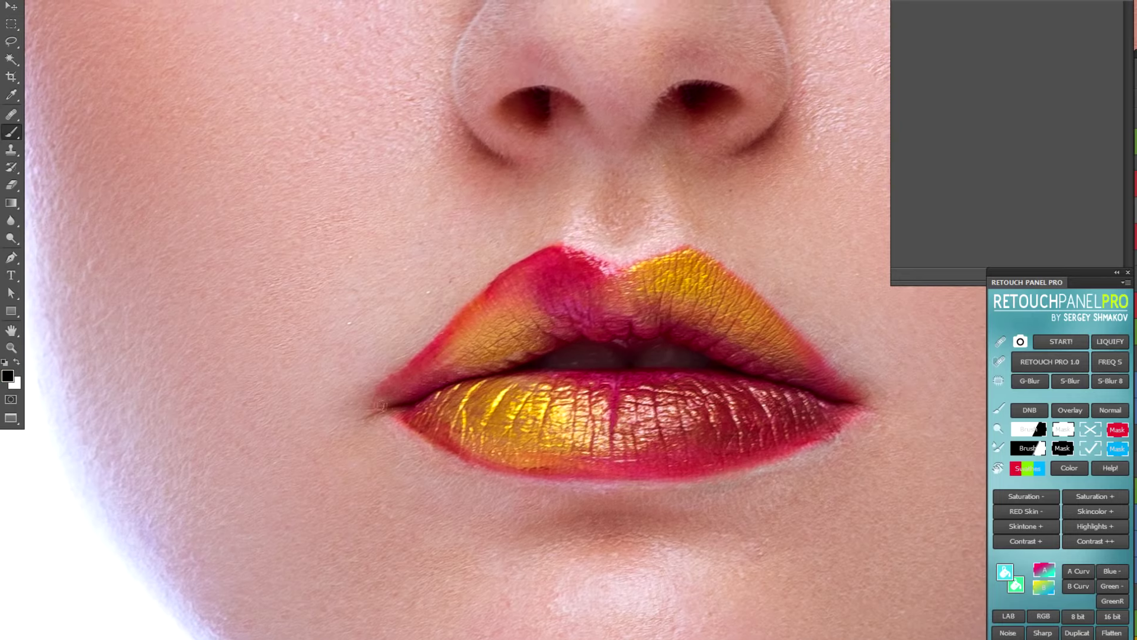
key(x)
key(x)
key(x)
drag(379, 396, 305, 396)
key(ctrl+minus)
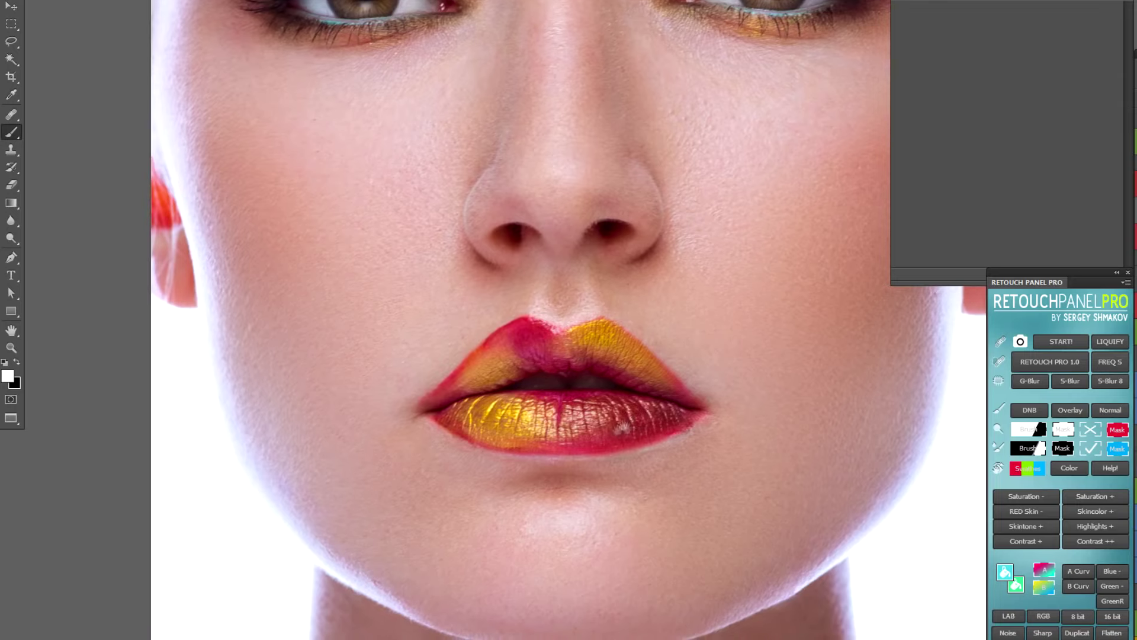
- Sample a golden tan from the eye area and tint the irises and eyebrows with it
key(ctrl+minus)
scroll(656, 320, up, 3)
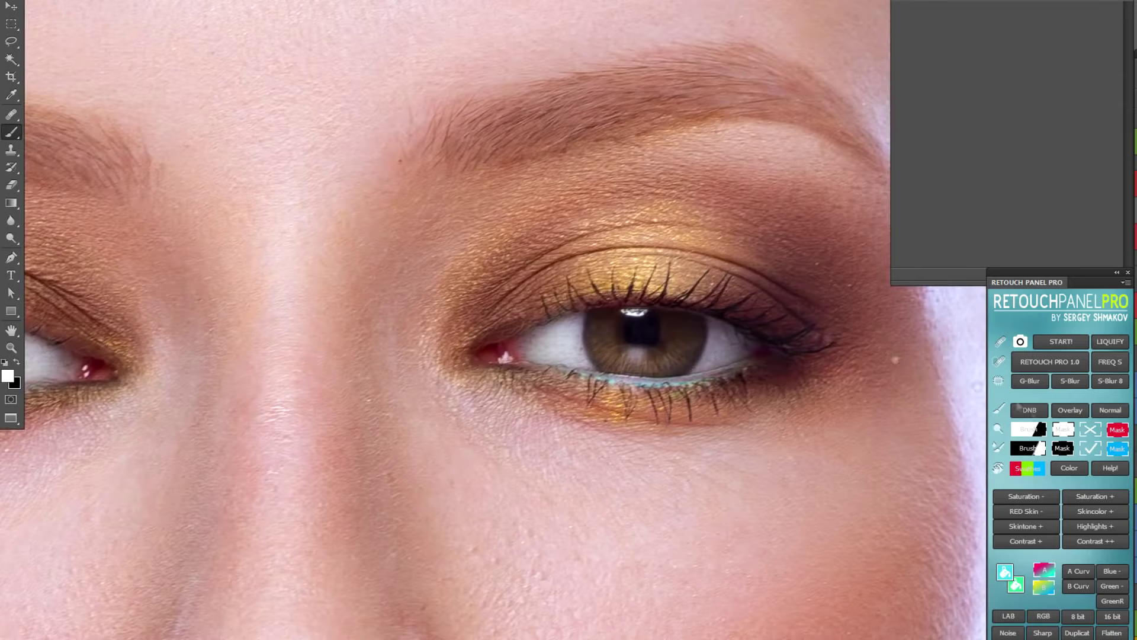
scroll(656, 319, down, 2)
alt+click(656, 320)
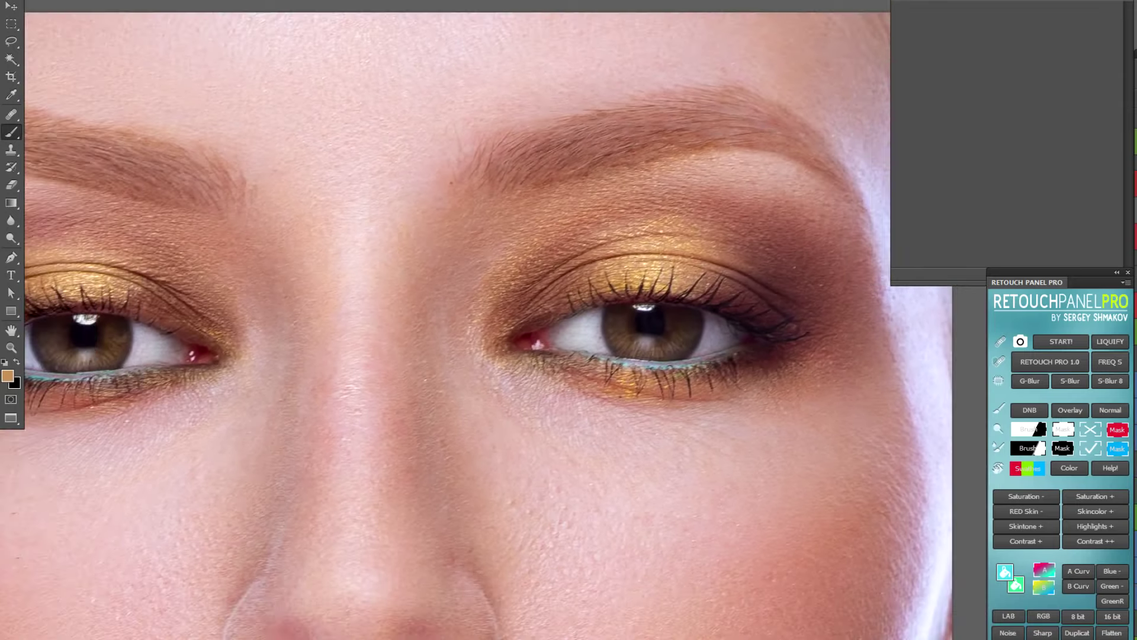
key(ctrl+0)
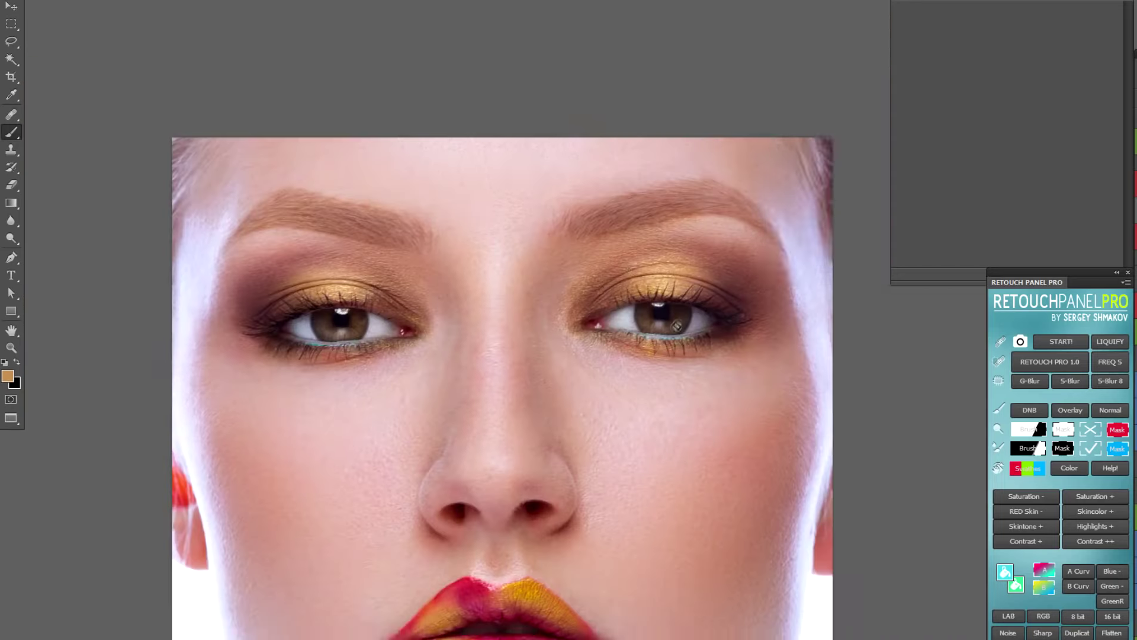
scroll(386, 290, up, 4)
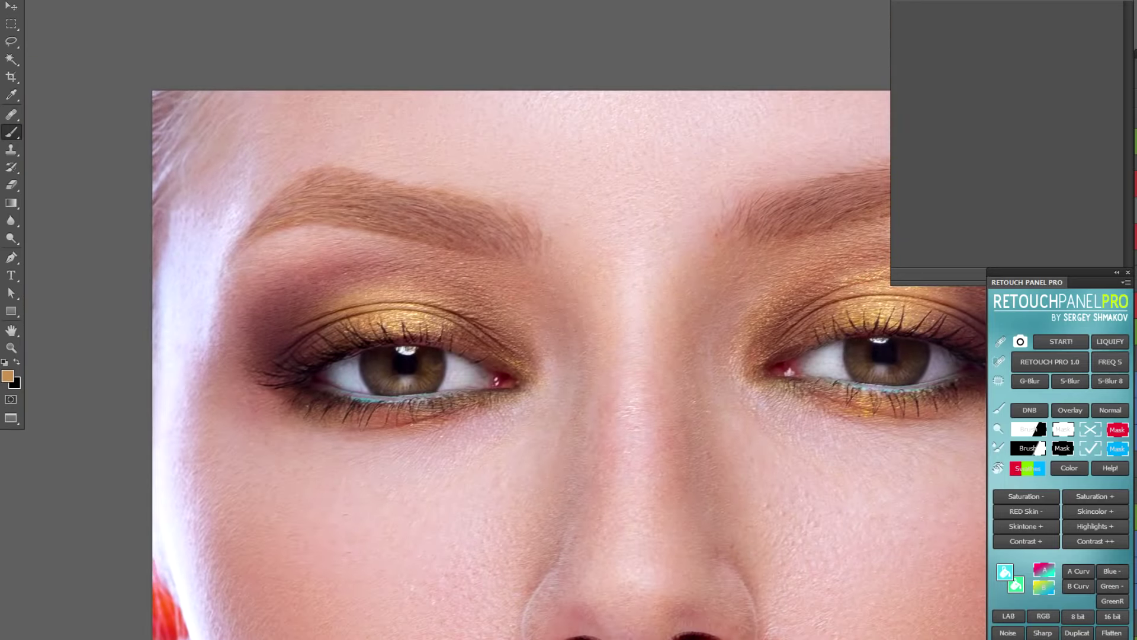
scroll(332, 331, down, 1)
- Sample skin and eyeshadow tones around both eyes and even out the makeup colour on the lids and below the lashes
alt+click(368, 219)
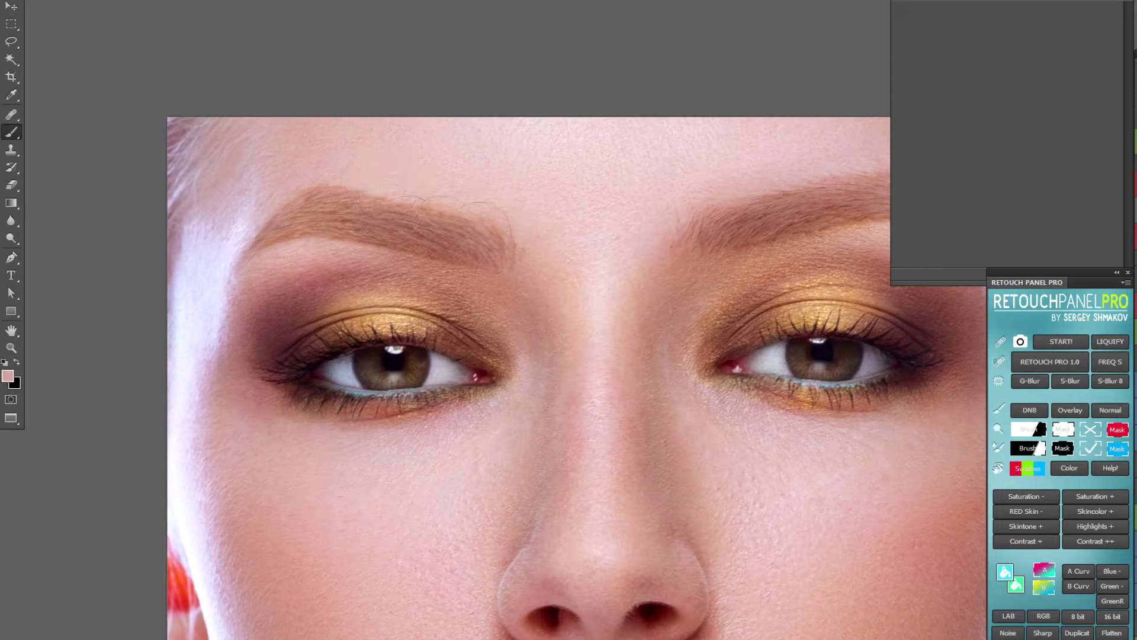
scroll(533, 373, right, 3)
scroll(692, 344, up, 4)
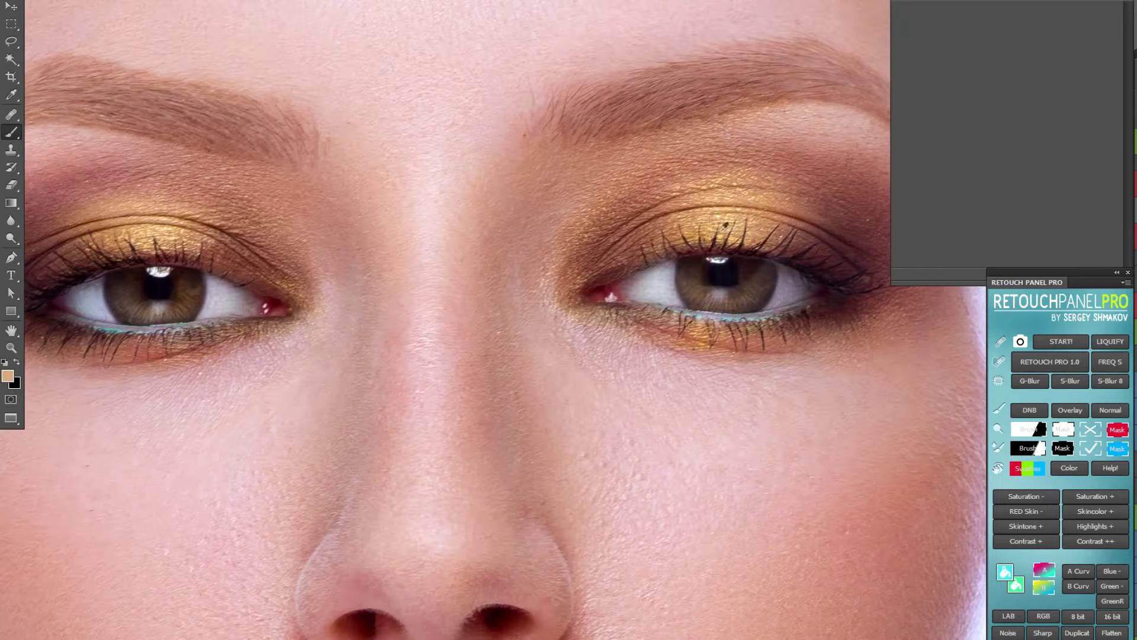
alt+click(692, 345)
alt+click(746, 352)
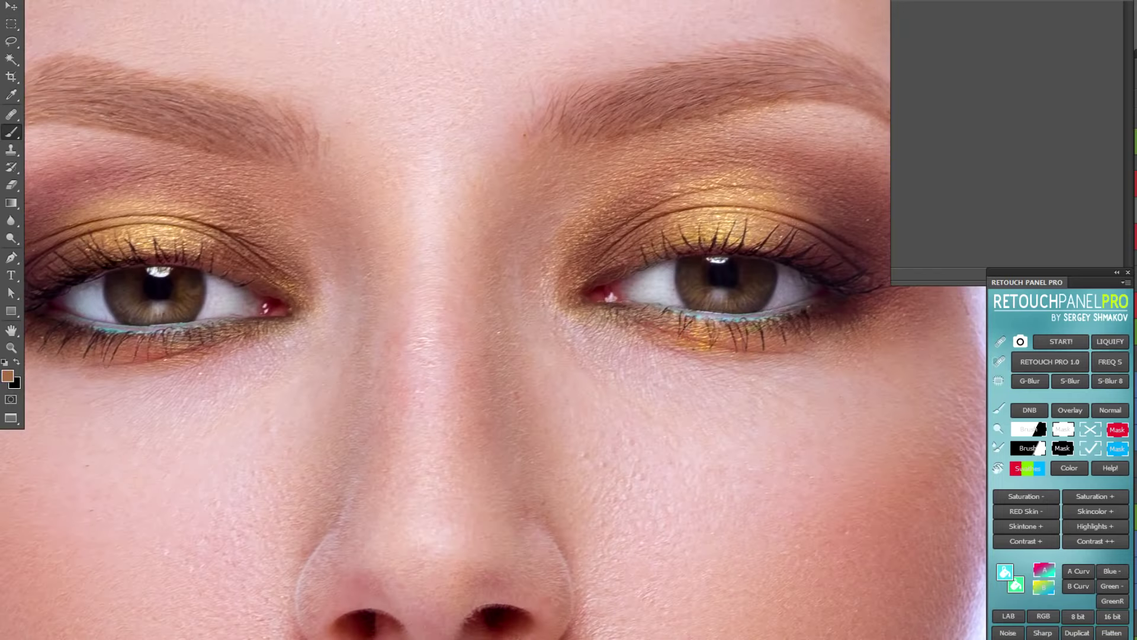
alt+click(725, 353)
scroll(533, 355, down, 1)
alt+click(319, 242)
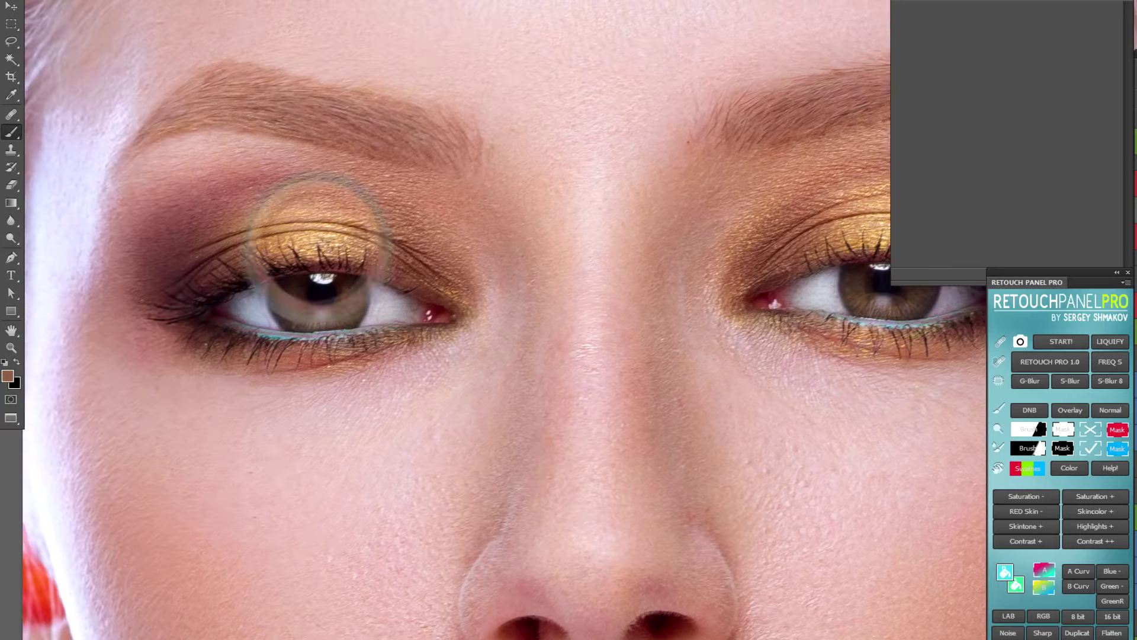
- Sample nearby skin tones around the lower lip, chin and cheek and brush them over the uneven skin colour
scroll(227, 367, up, 1)
scroll(588, 373, down, 3)
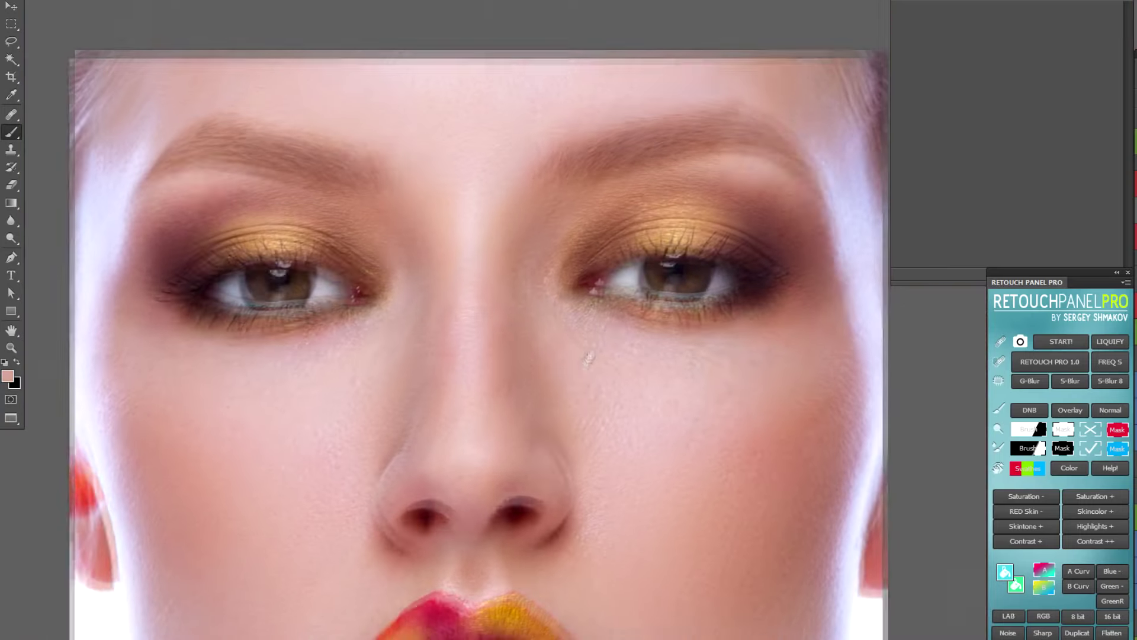
scroll(632, 320, up, 1)
scroll(632, 320, down, 1)
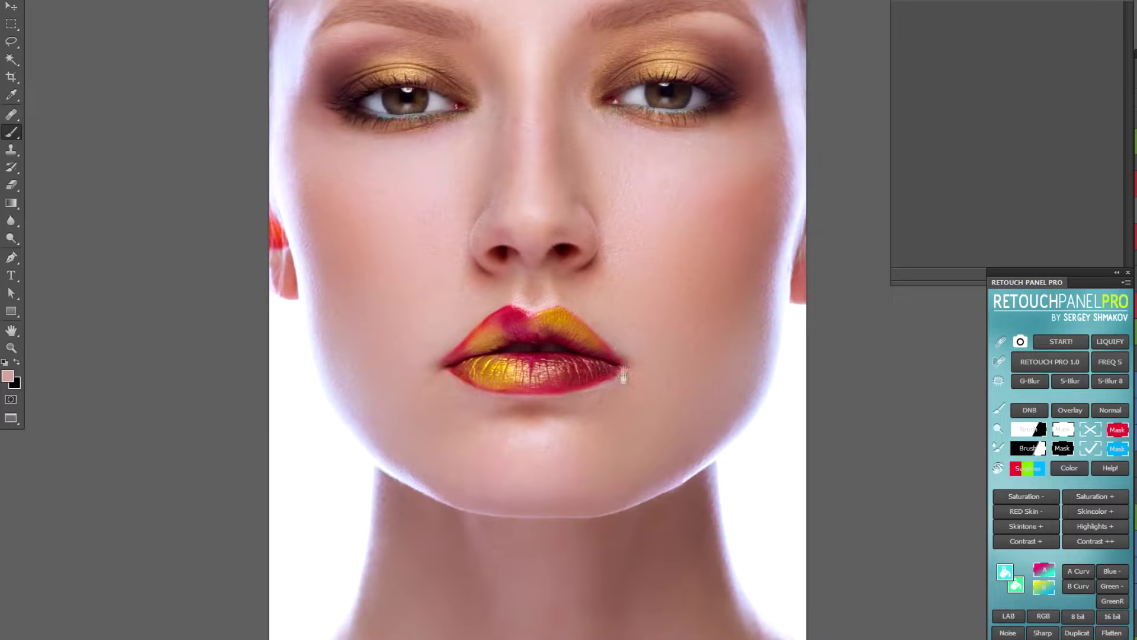
scroll(622, 385, up, 2)
alt+click(550, 382)
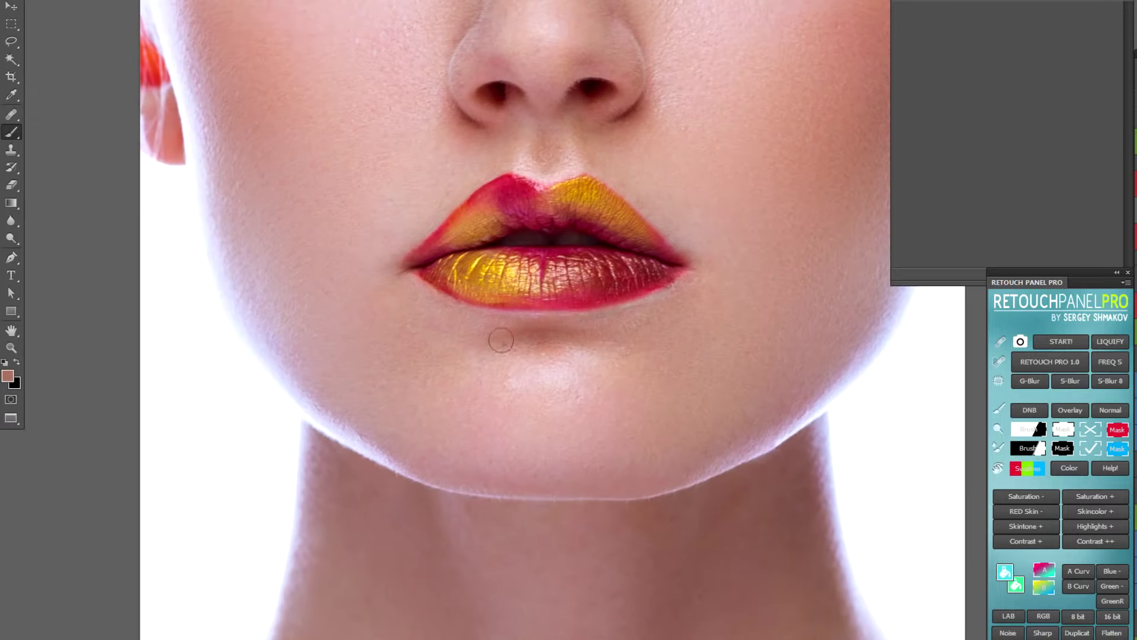
scroll(628, 320, down, 1)
alt+click(468, 325)
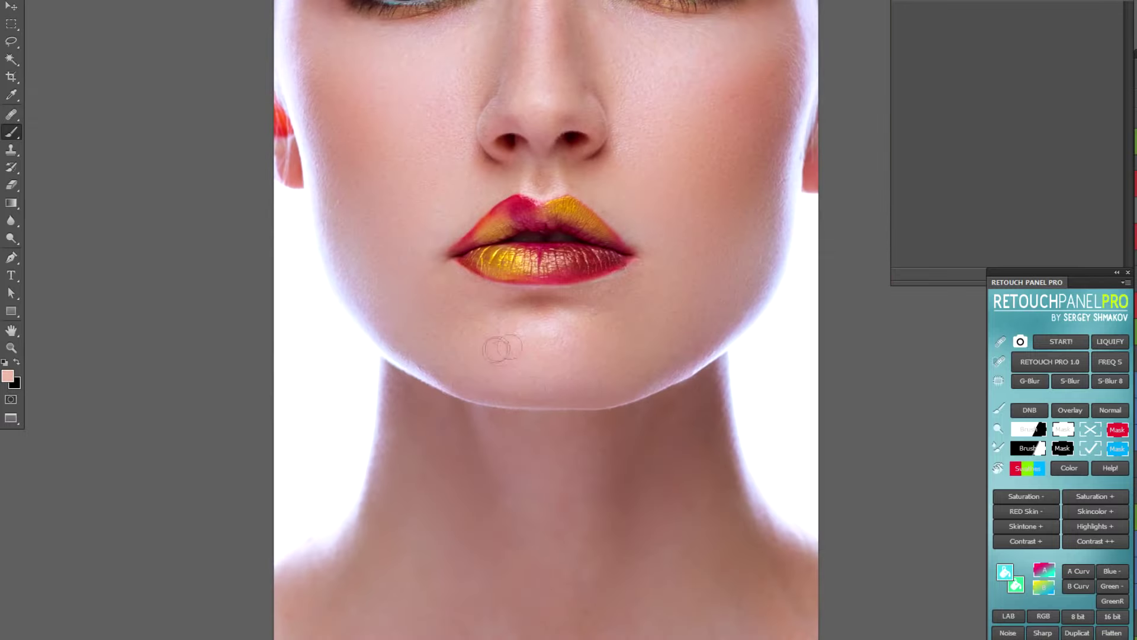
alt+click(467, 356)
scroll(678, 304, down, 2)
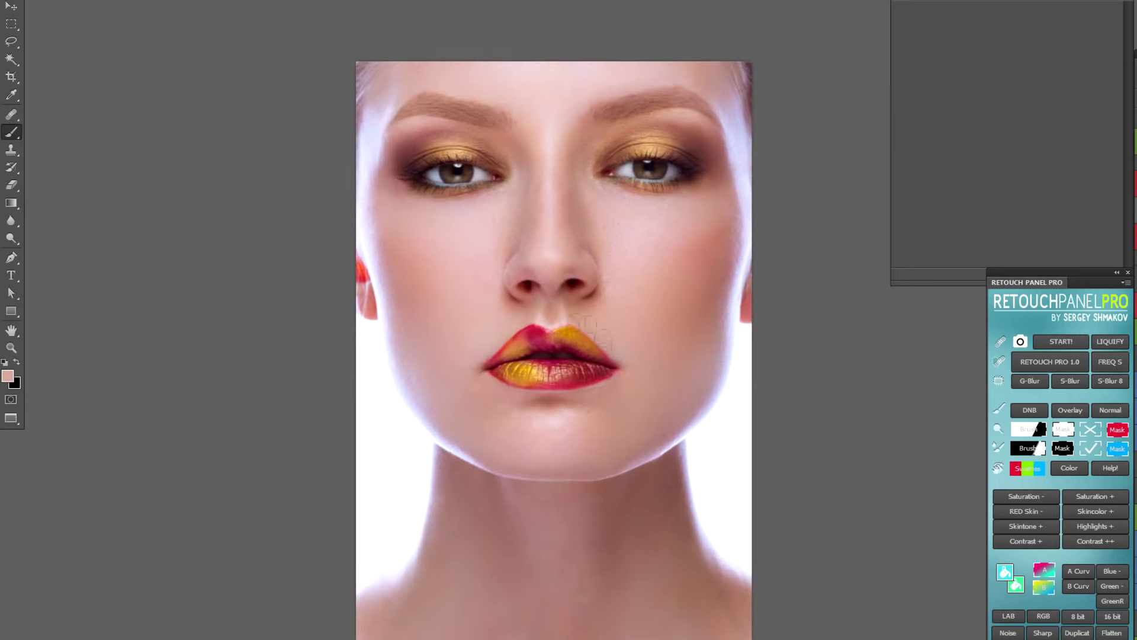
alt+click(409, 324)
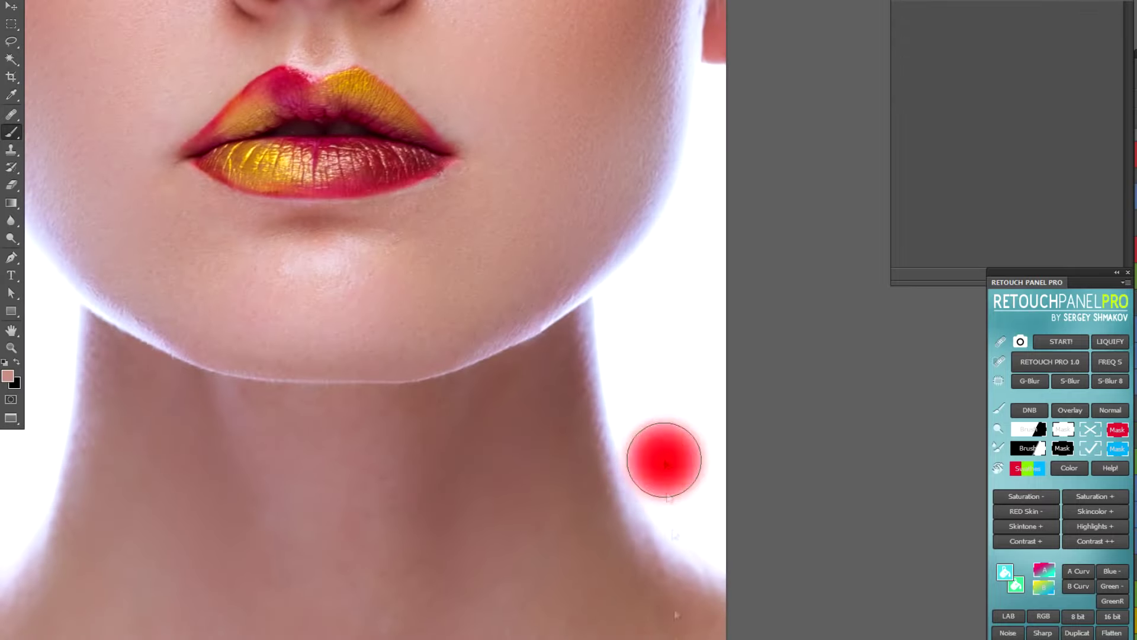
- Rotate the canvas and brush the sampled skin tone along the image-right contour of the neck
key(r)
drag(664, 460, 571, 465)
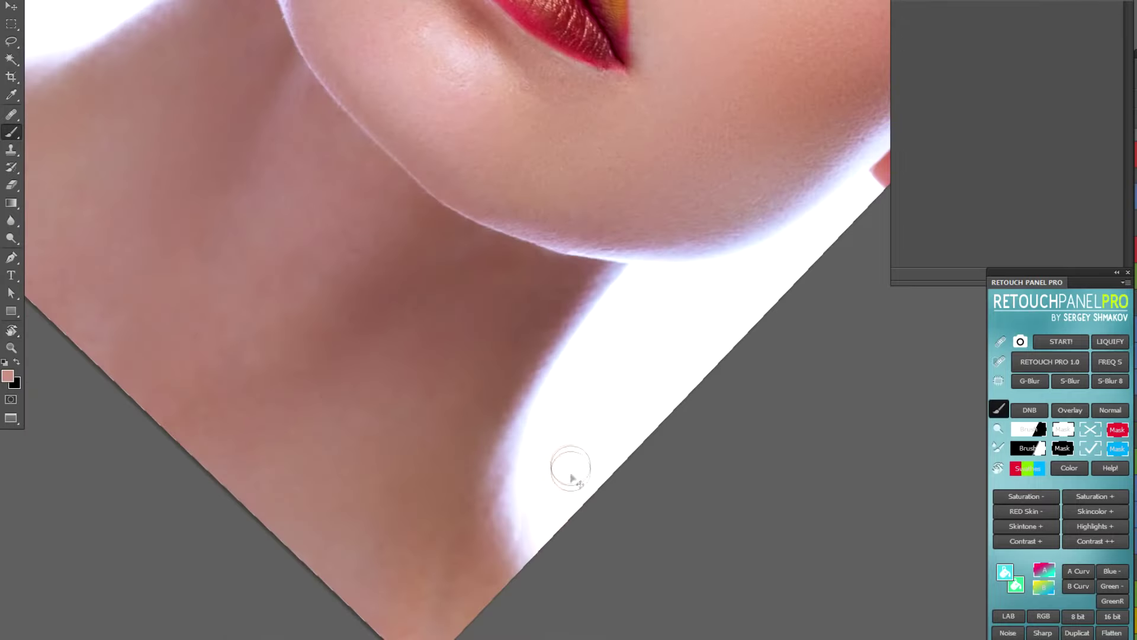
drag(542, 506, 572, 414)
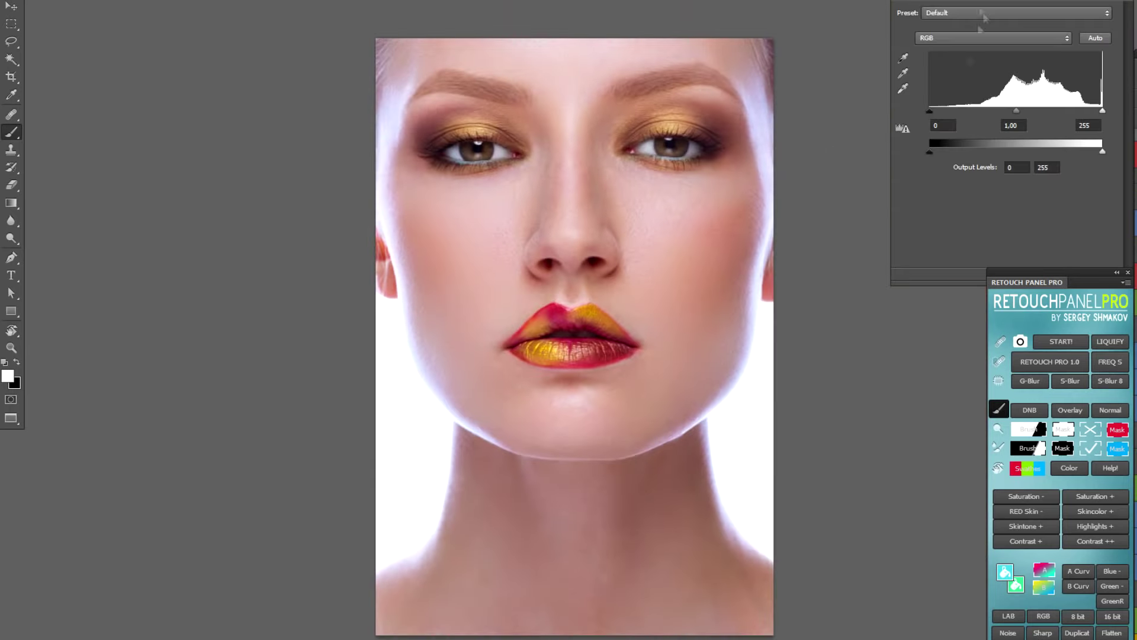
- Set the RGB levels midtone to 0.91 and white point to 252, and shape a contrast S-curve with a highlight point at input 201, output 212
mouse_move(1005, 114)
mouse_down()
mouse_move(1034, 113)
mouse_move(972, 114)
mouse_move(1087, 114)
mouse_move(1024, 116)
mouse_up()
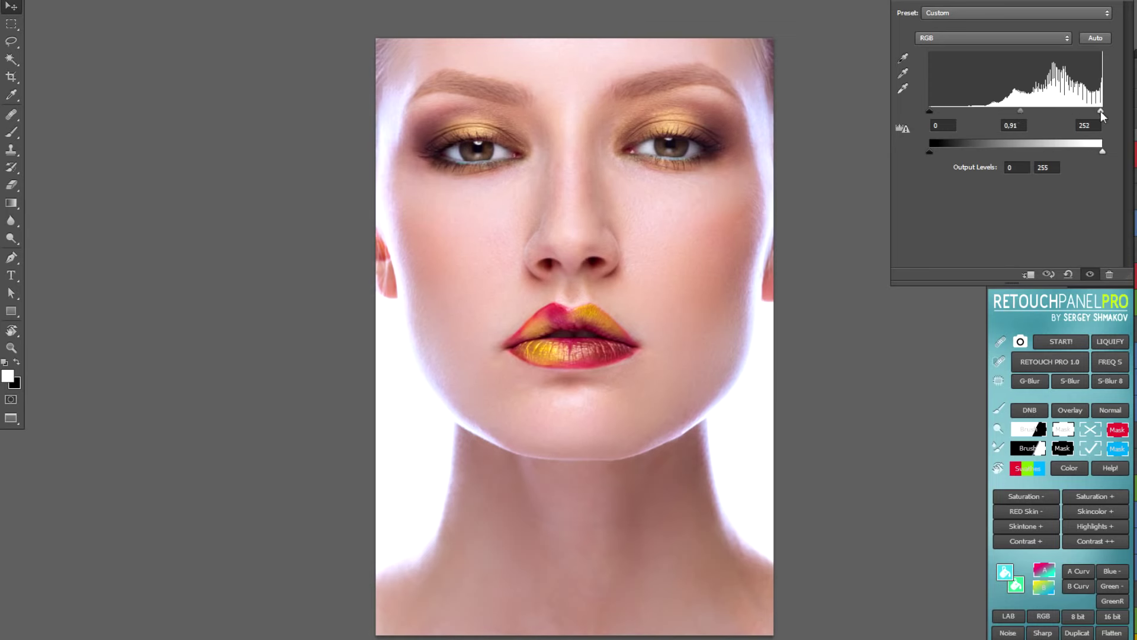
key(alt+3)
key(alt+4)
key(alt+5)
key(alt+2)
drag(1102, 111, 1100, 111)
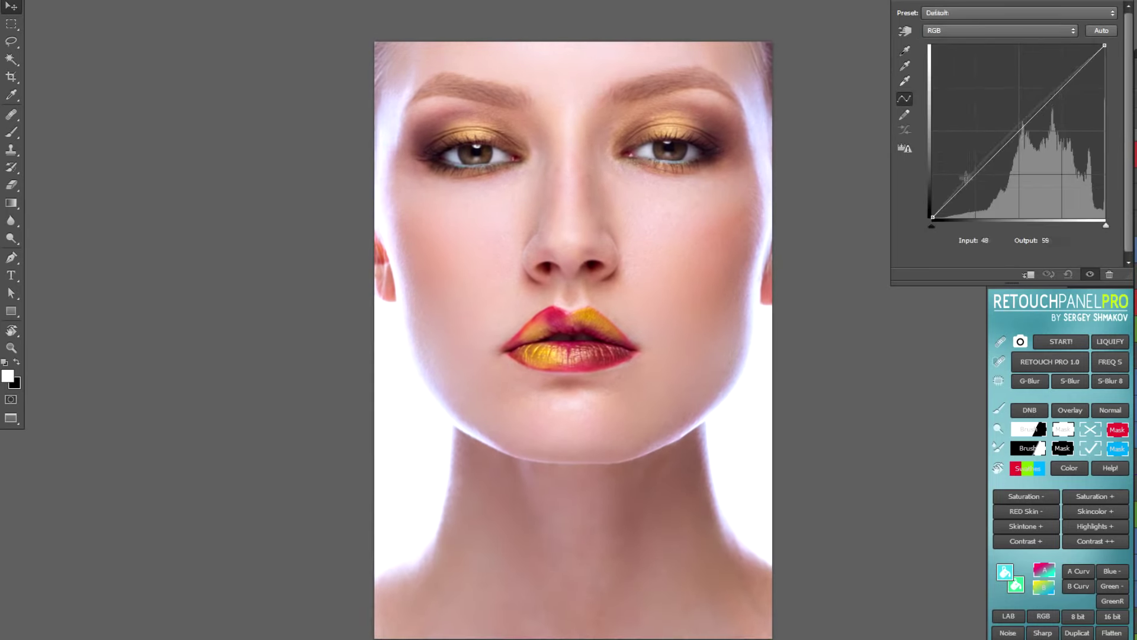
drag(1068, 77, 1068, 74)
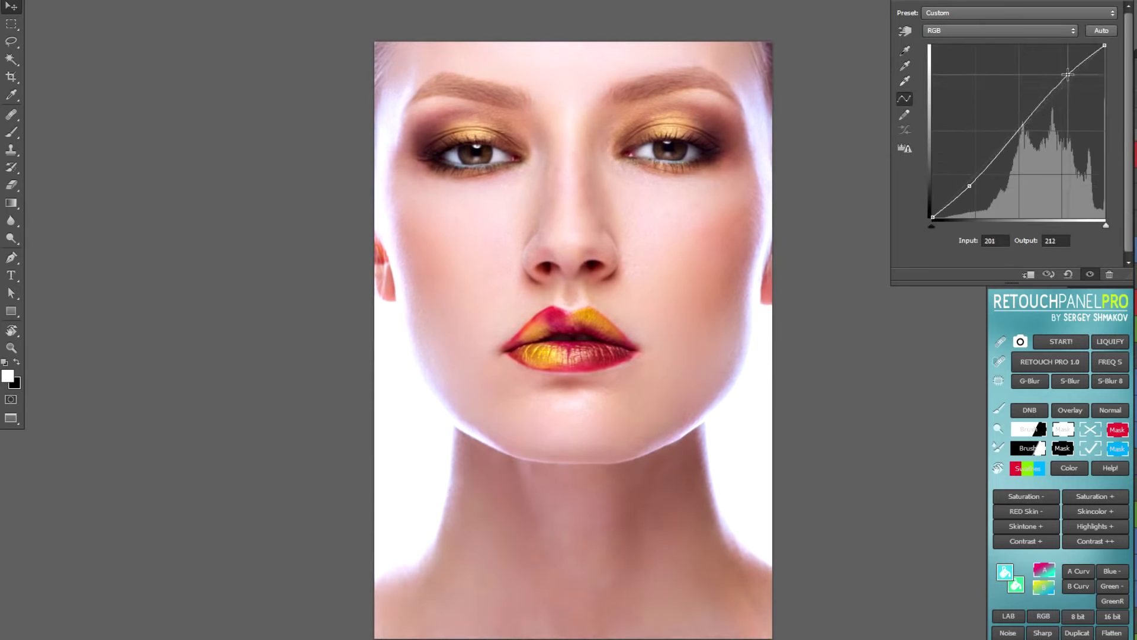
drag(969, 186, 970, 188)
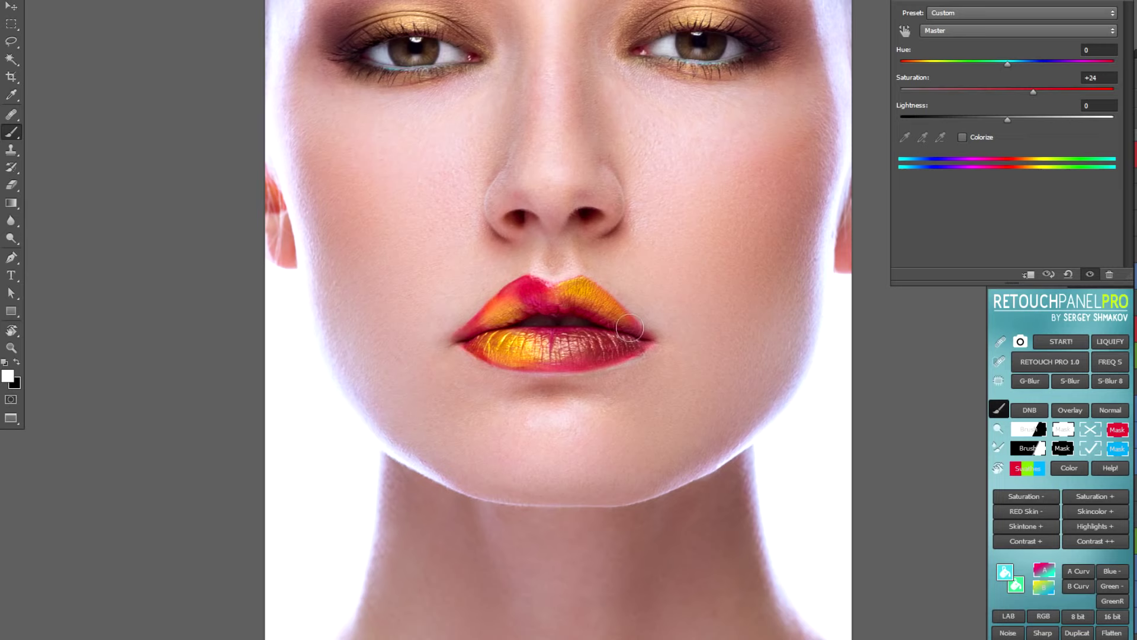
- Apply the +24 saturation adjustment to the lips only by painting its mask
key(x)
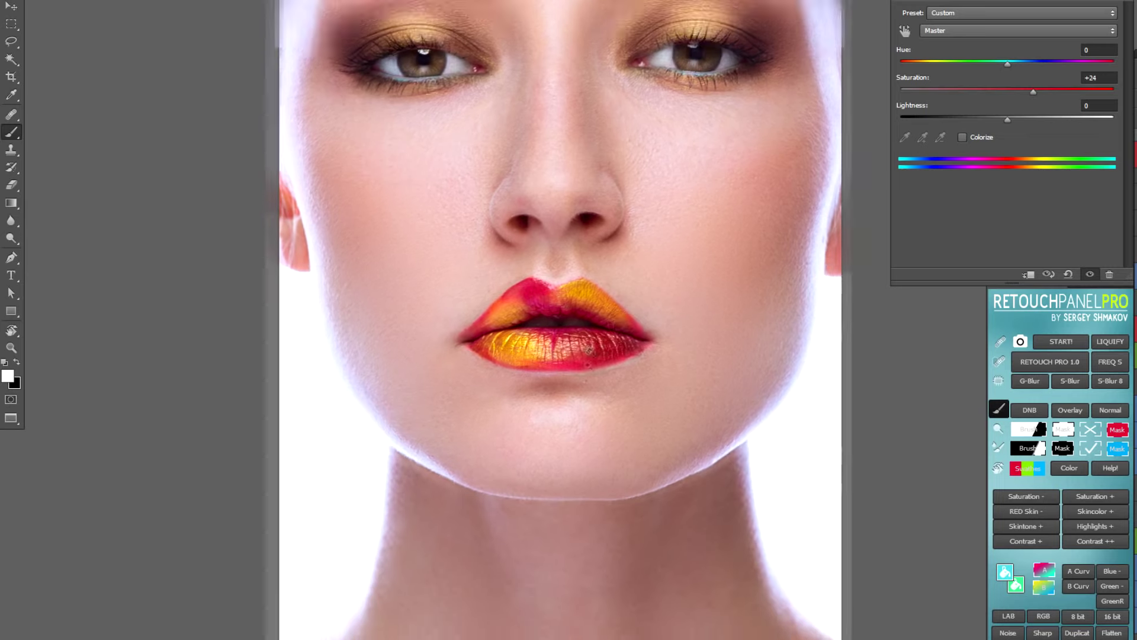
scroll(630, 327, down, 2)
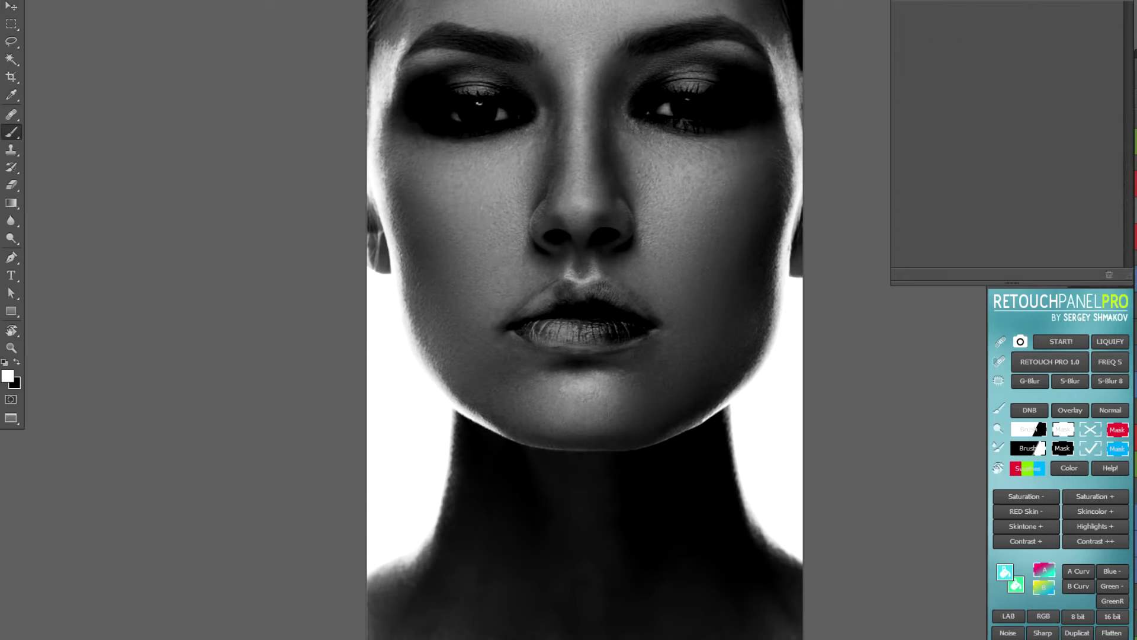
- Dodge uneven dark patches around the mouth, cheeks and eyes using the high-contrast black-and-white check view
scroll(629, 329, up, 3)
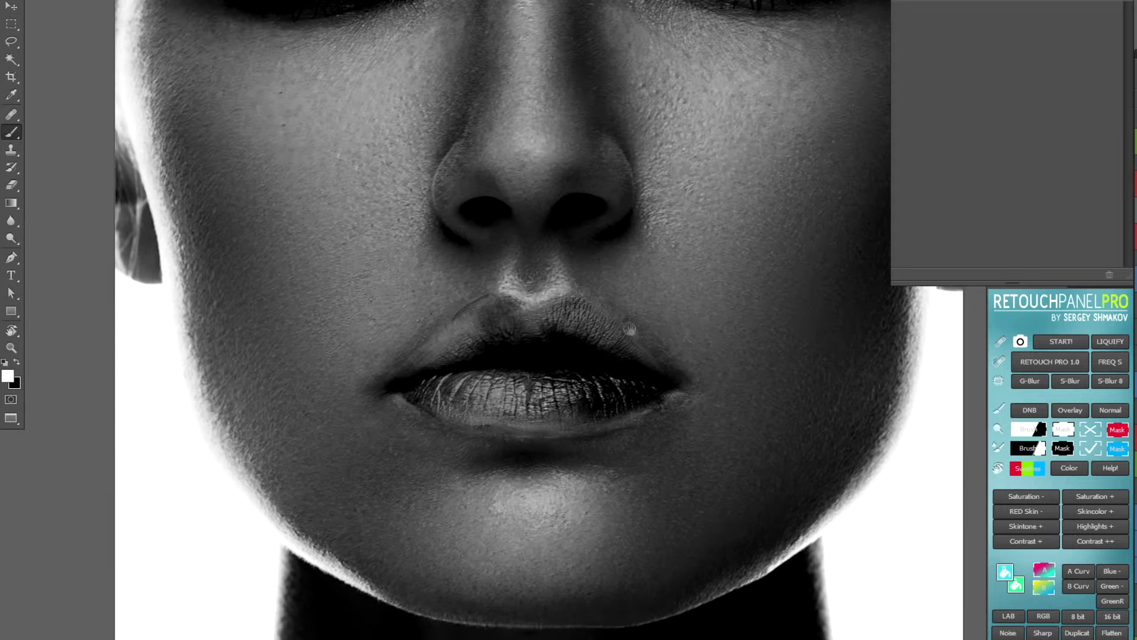
scroll(647, 323, down, 4)
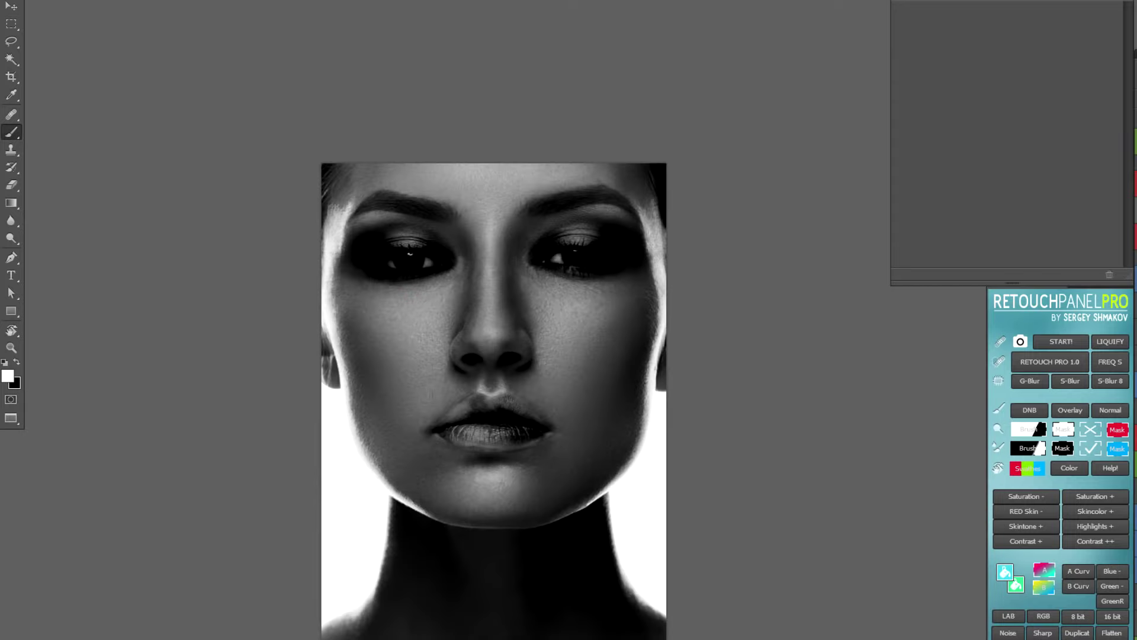
scroll(492, 402, up, 2)
drag(427, 367, 418, 377)
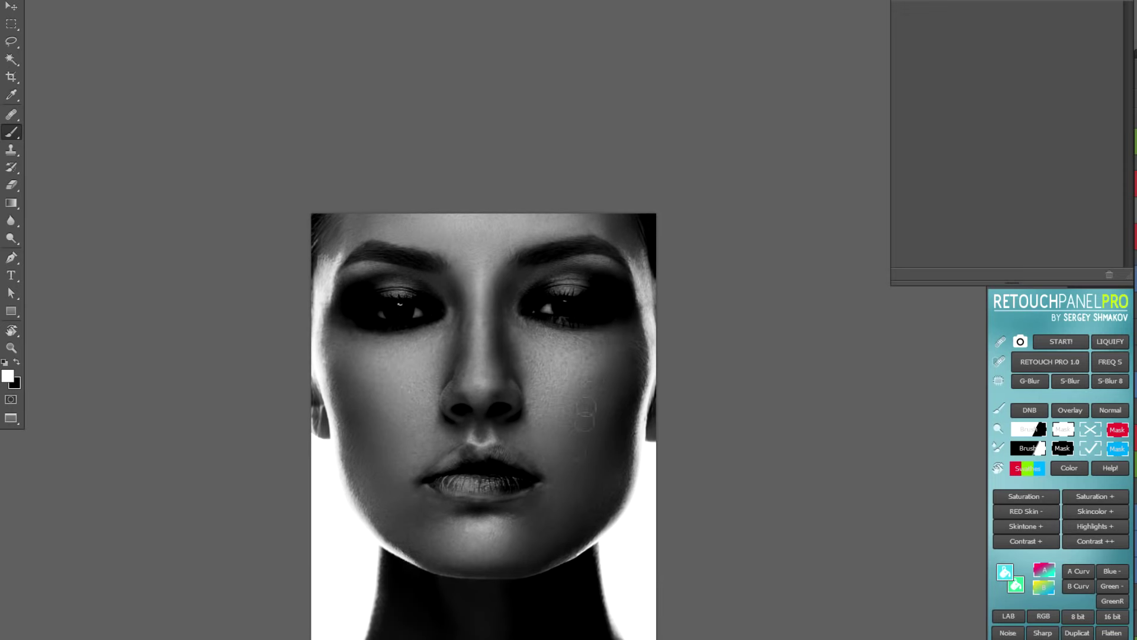
scroll(523, 258, up, 2)
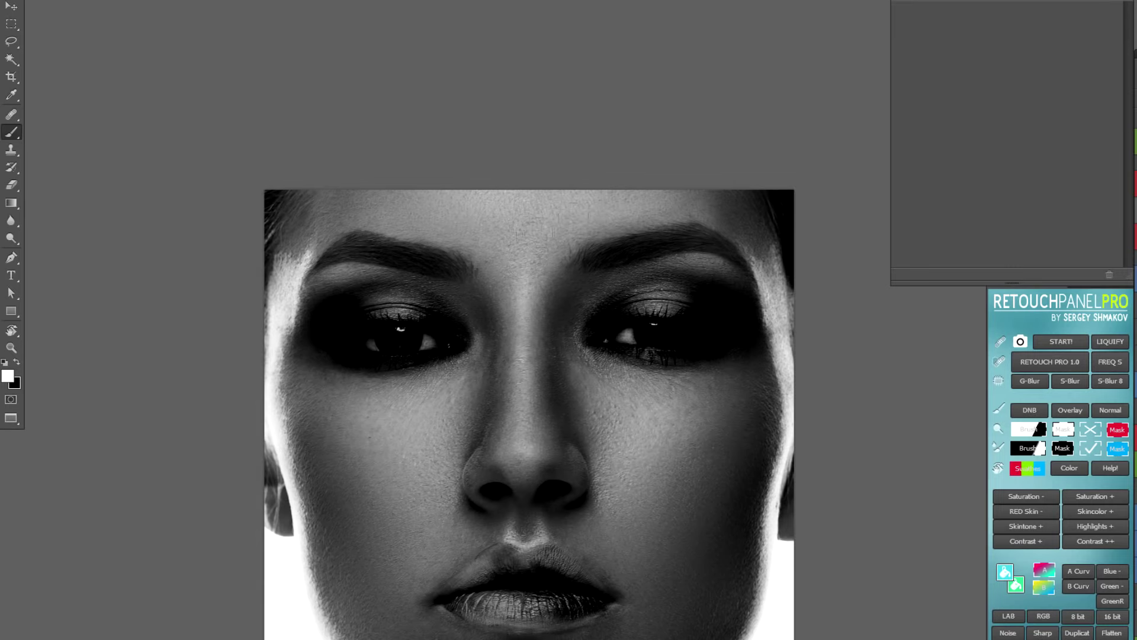
scroll(349, 270, up, 1)
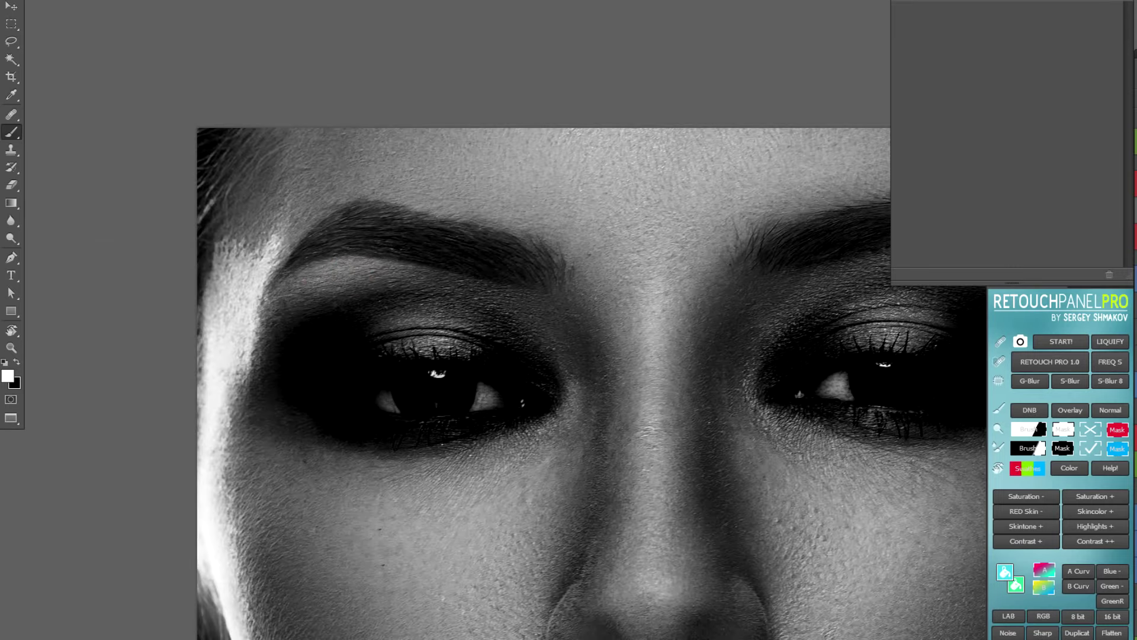
scroll(604, 263, right, 5)
scroll(625, 187, down, 2)
scroll(624, 187, up, 1)
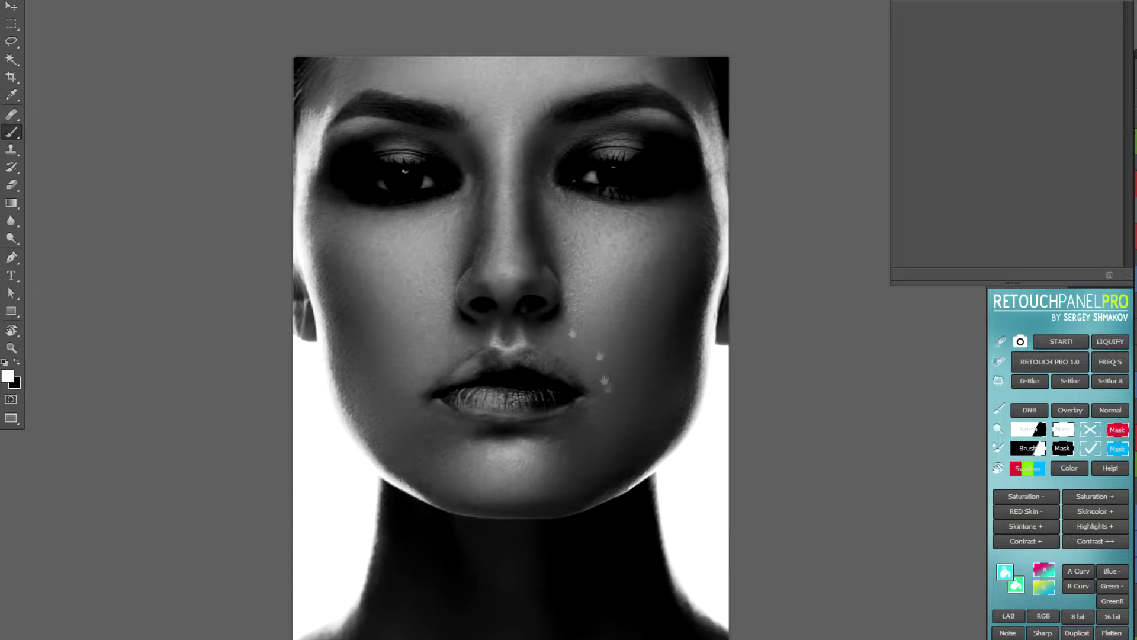